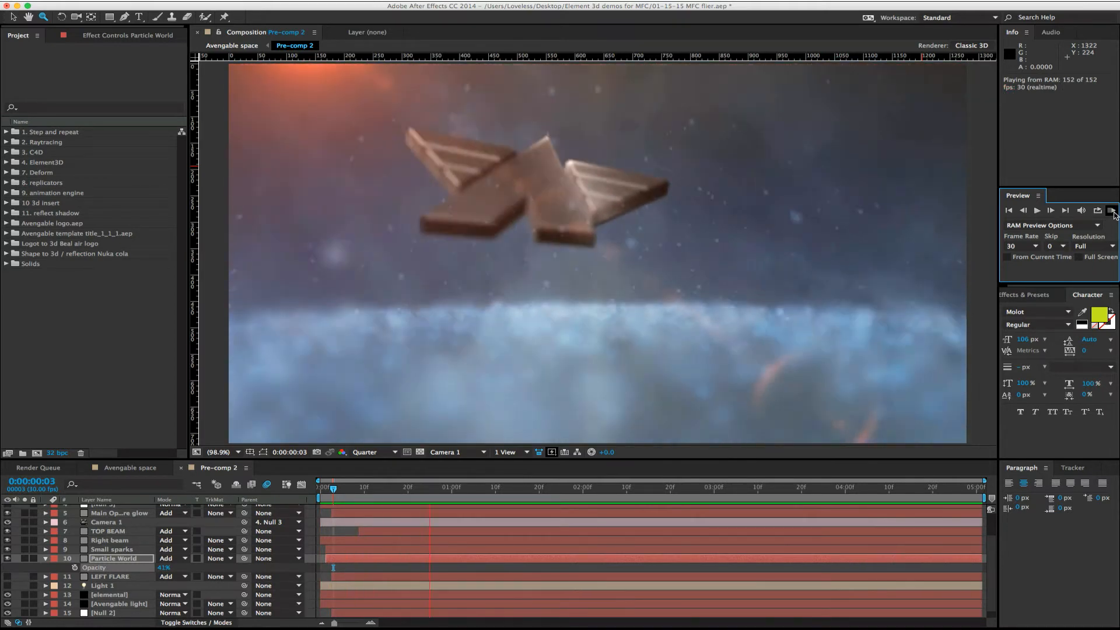
- Stop the logo animation preview in Pre-comp 2 and open the Step repeat composition from the "1. Step and repeat" folder
{"action": "left_click", "coordinate": [1111, 212]}
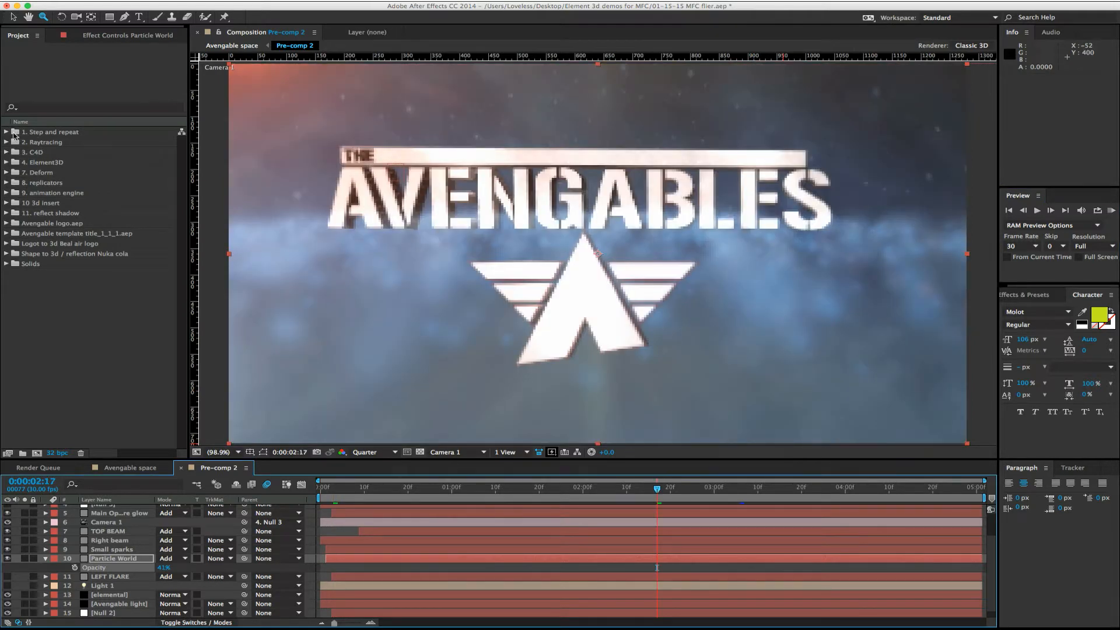
{"action": "left_click", "coordinate": [6, 132]}
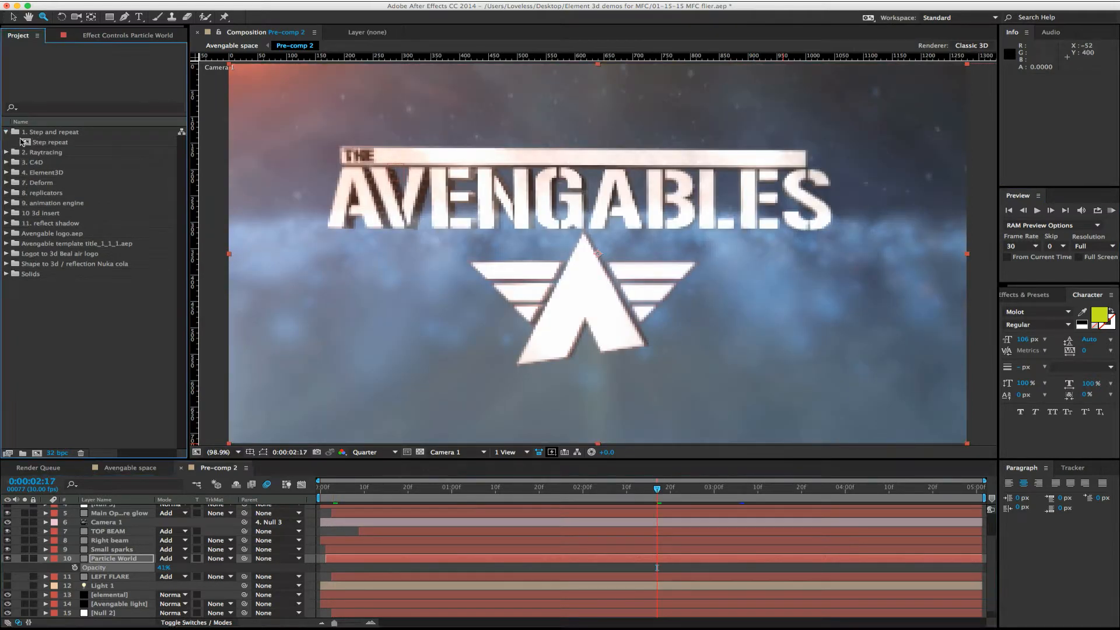
{"action": "double_click", "coordinate": [30, 145]}
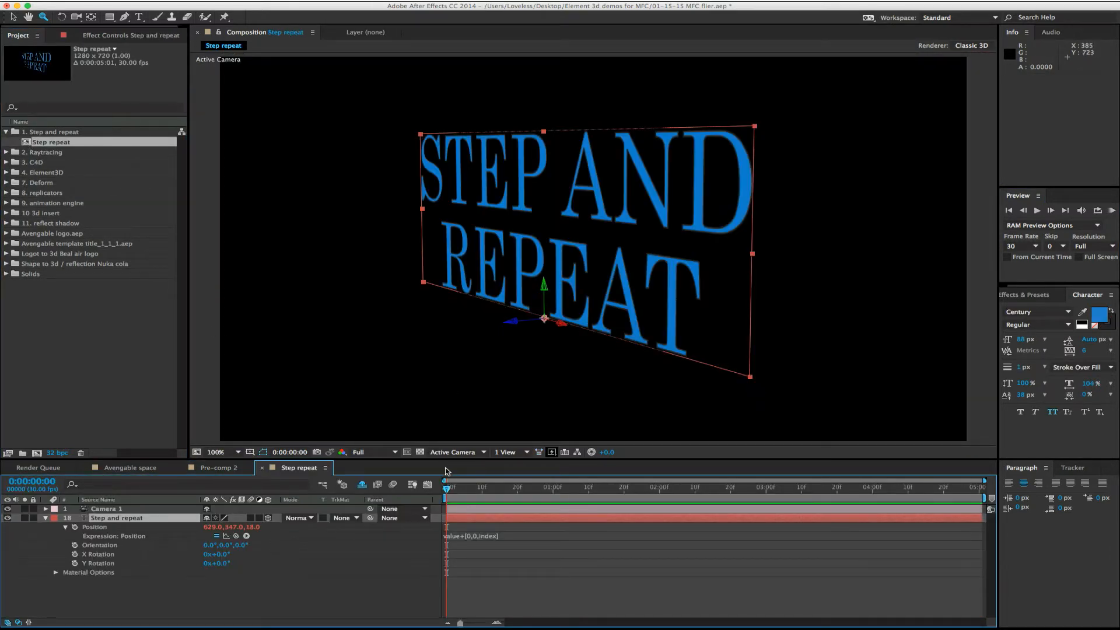
{"action": "left_click_drag", "start_coordinate": [448, 491], "coordinate": [408, 491]}
- Create a new composition with the default 1920 x 1080 settings and add a wide text box reading "TITLE"
{"action": "left_click", "coordinate": [37, 453]}
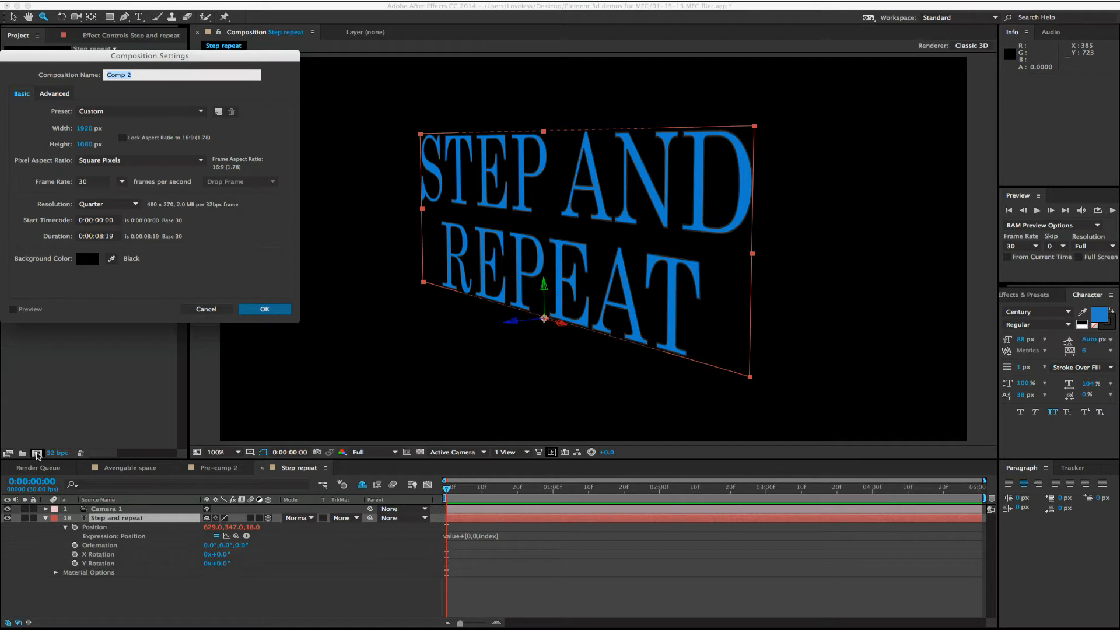
{"action": "key", "text": "Return"}
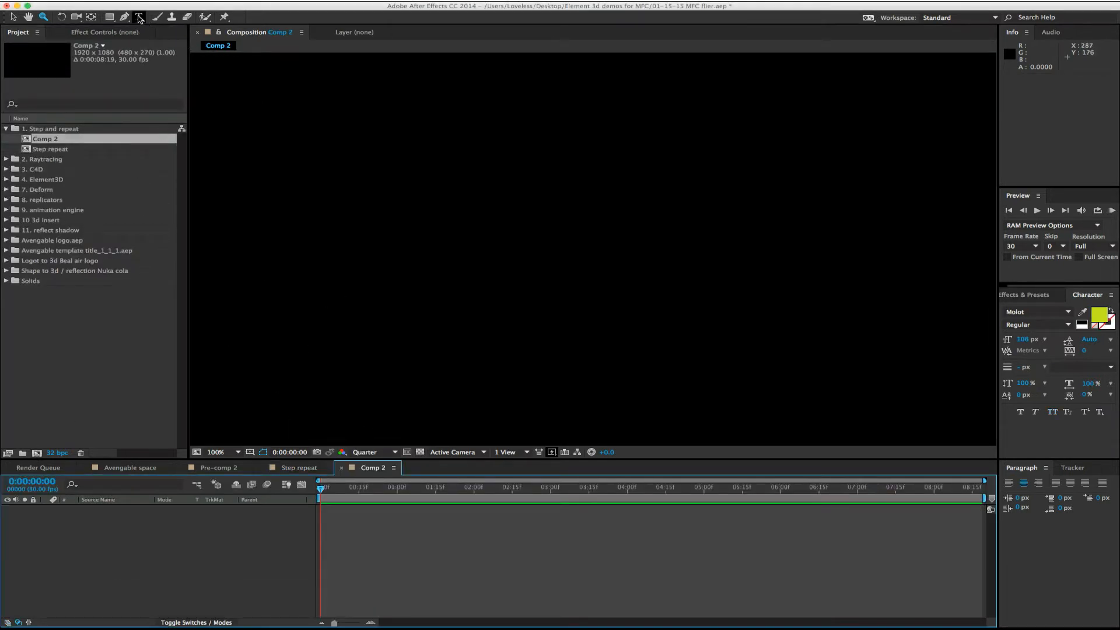
{"action": "key", "text": "ctrl+t"}
{"action": "left_click_drag", "start_coordinate": [309, 155], "coordinate": [883, 331]}
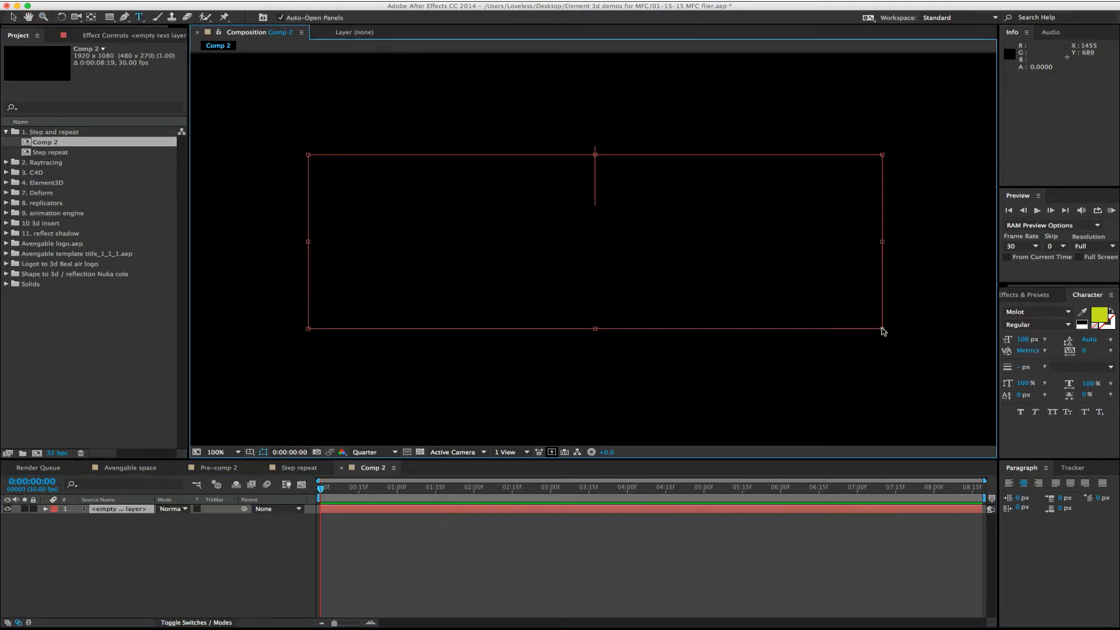
{"action": "type", "text": "TITLR"}
{"action": "key", "text": "BackSpace"}
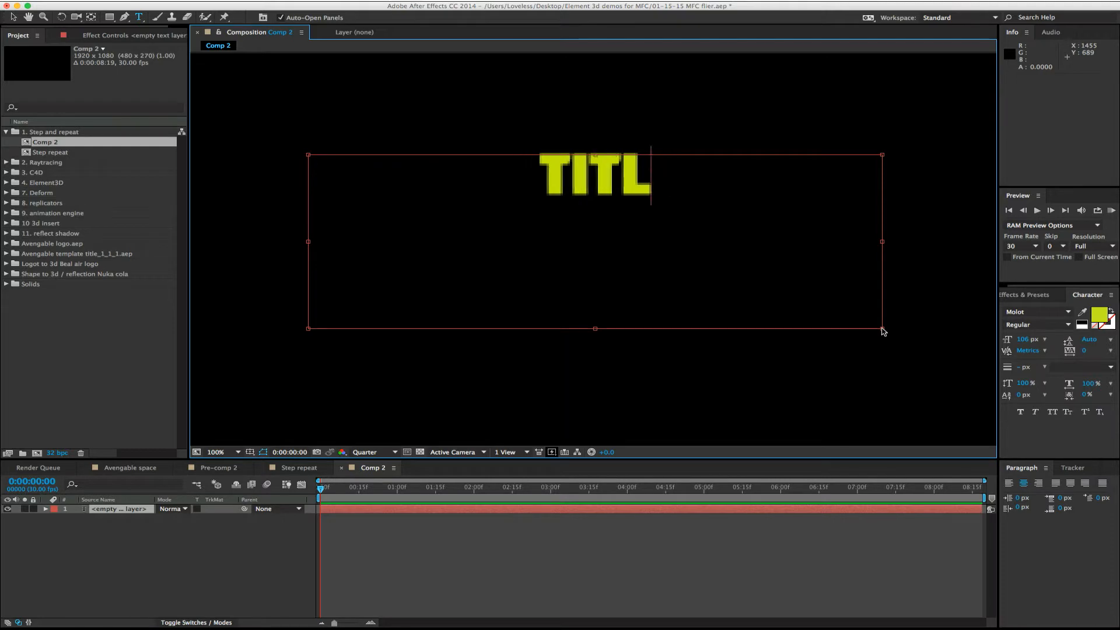
{"action": "type", "text": "E"}
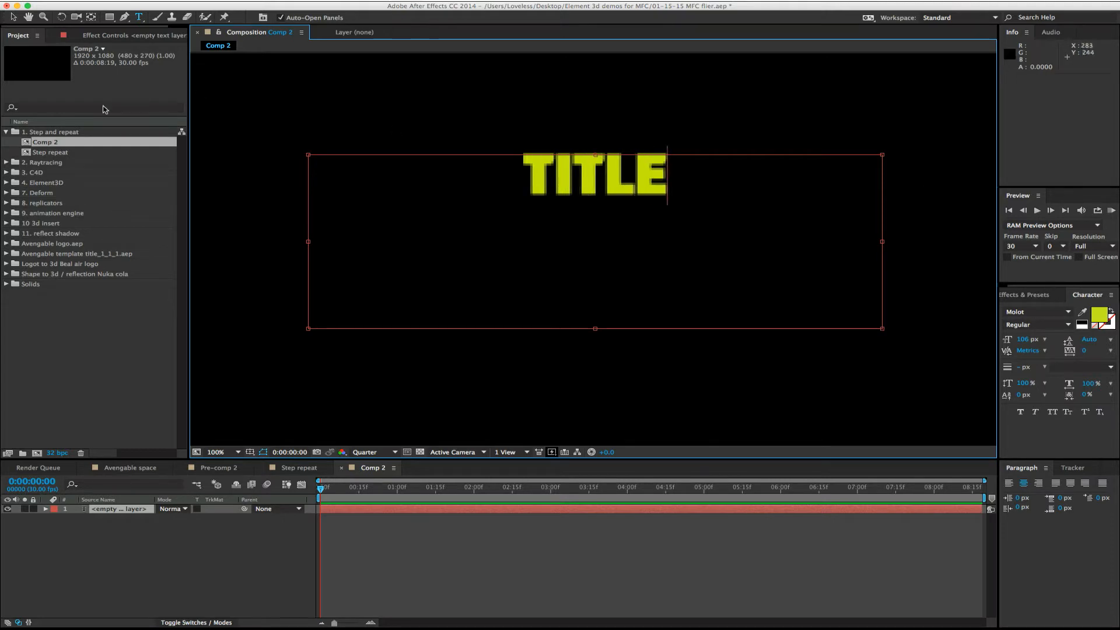
- Set the composition's preview resolution to Full
{"action": "left_click", "coordinate": [119, 342]}
{"action": "left_click", "coordinate": [379, 452]}
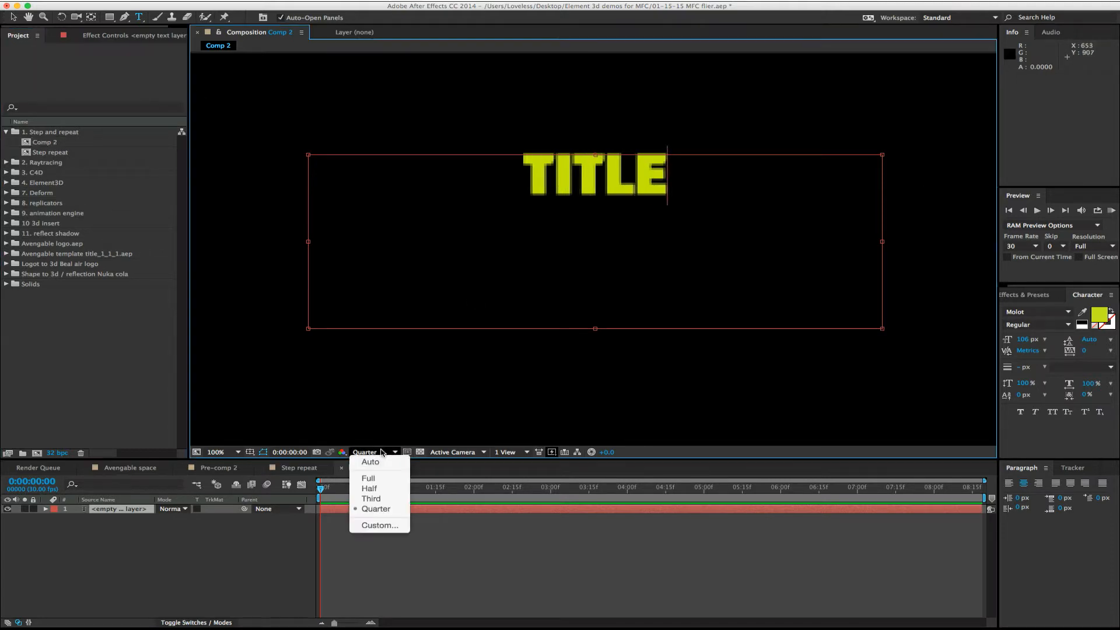
{"action": "left_click", "coordinate": [368, 478]}
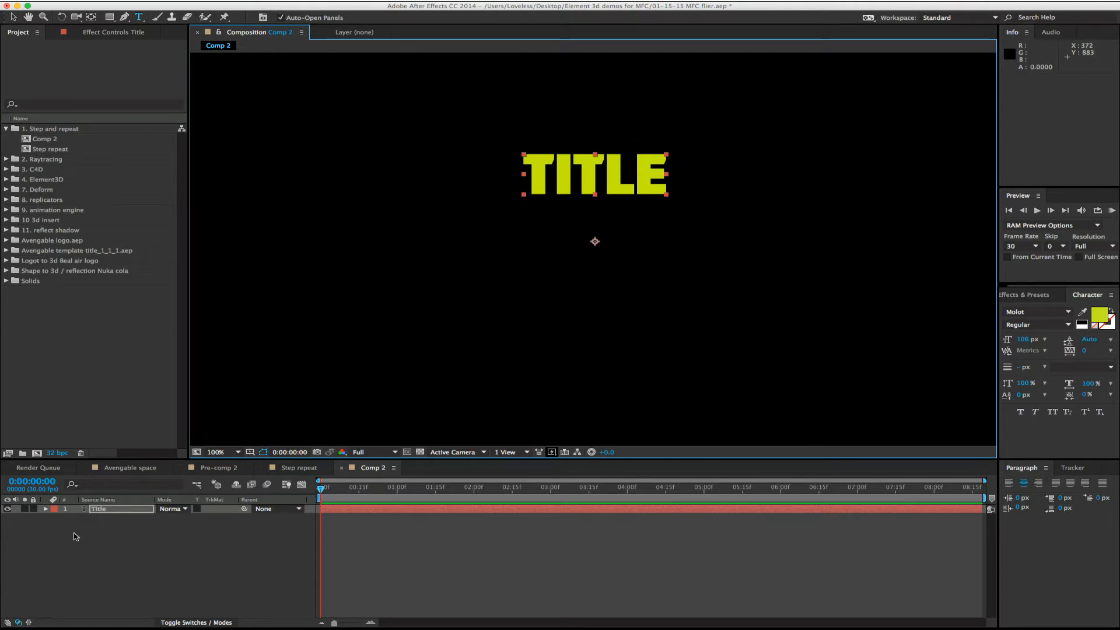
- Show the layer switches and make the Title text layer 3D, finishing with the Selection tool active and the layer deselected
{"action": "left_click", "coordinate": [91, 512]}
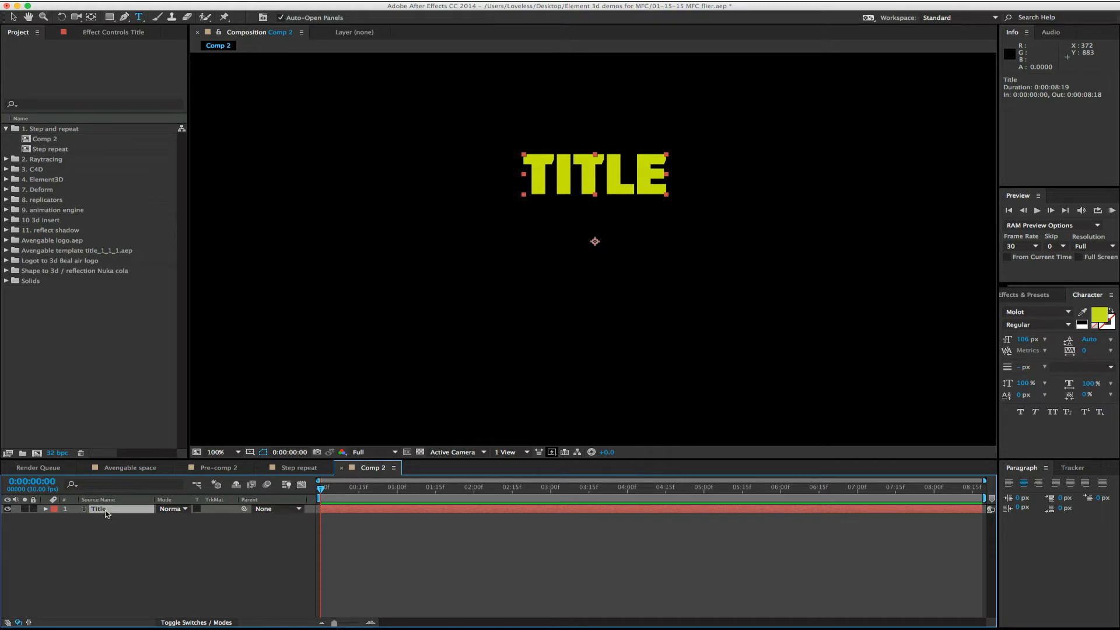
{"action": "left_click", "coordinate": [201, 623]}
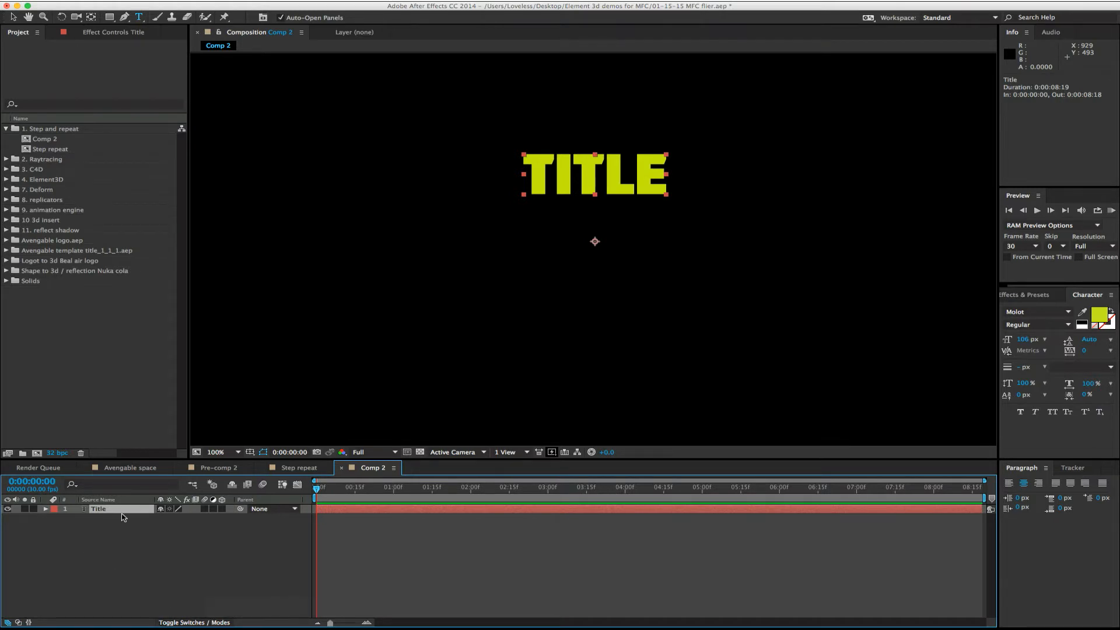
{"action": "left_click", "coordinate": [222, 509]}
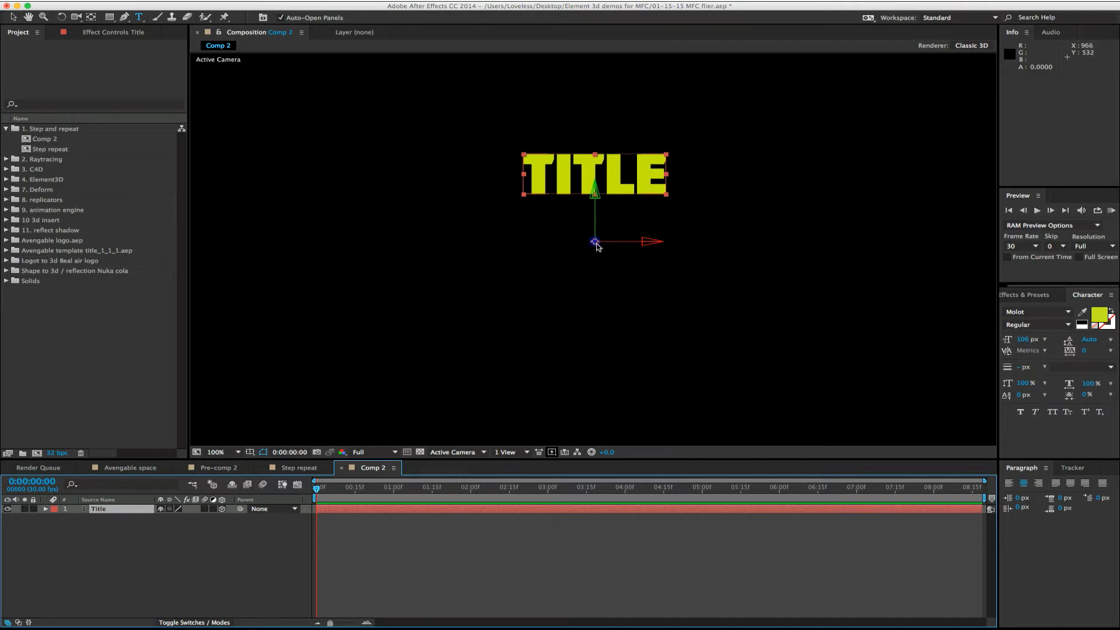
{"action": "key", "text": "v"}
{"action": "left_click", "coordinate": [243, 538]}
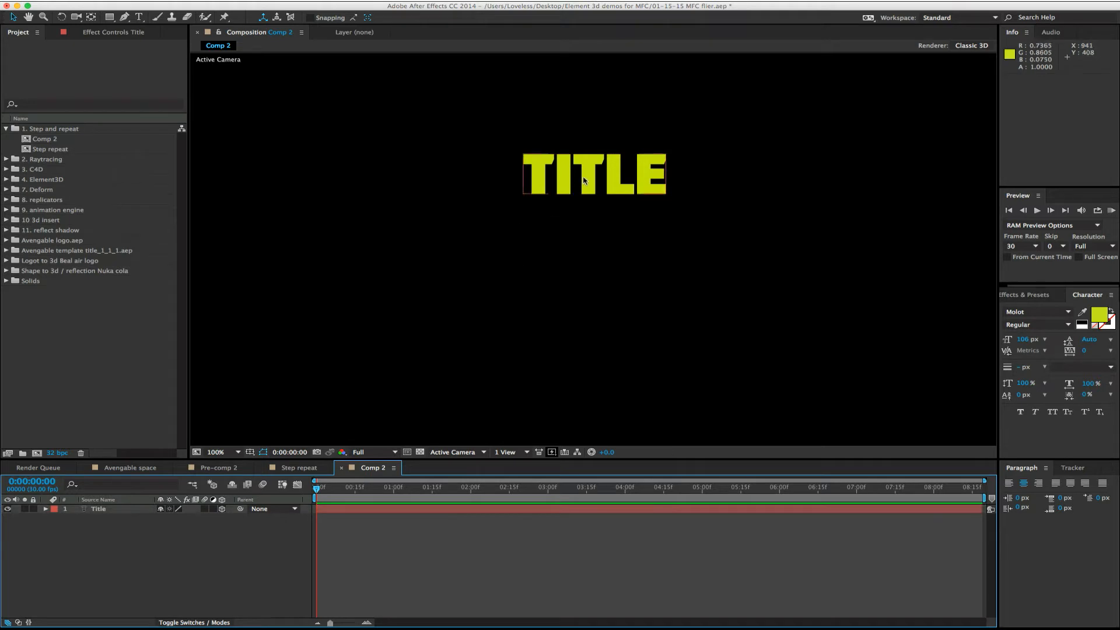
- Move the Title layer down about 17 px along its Y axis and shift it along its X axis
{"action": "left_click", "coordinate": [535, 175]}
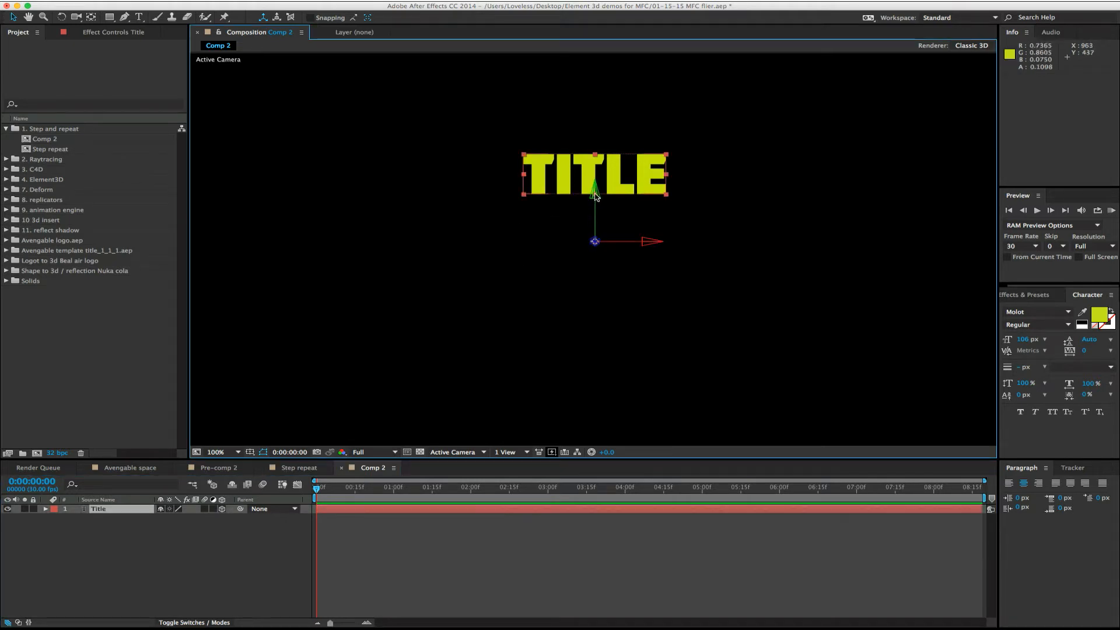
{"action": "left_click_drag", "start_coordinate": [594, 195], "coordinate": [580, 246]}
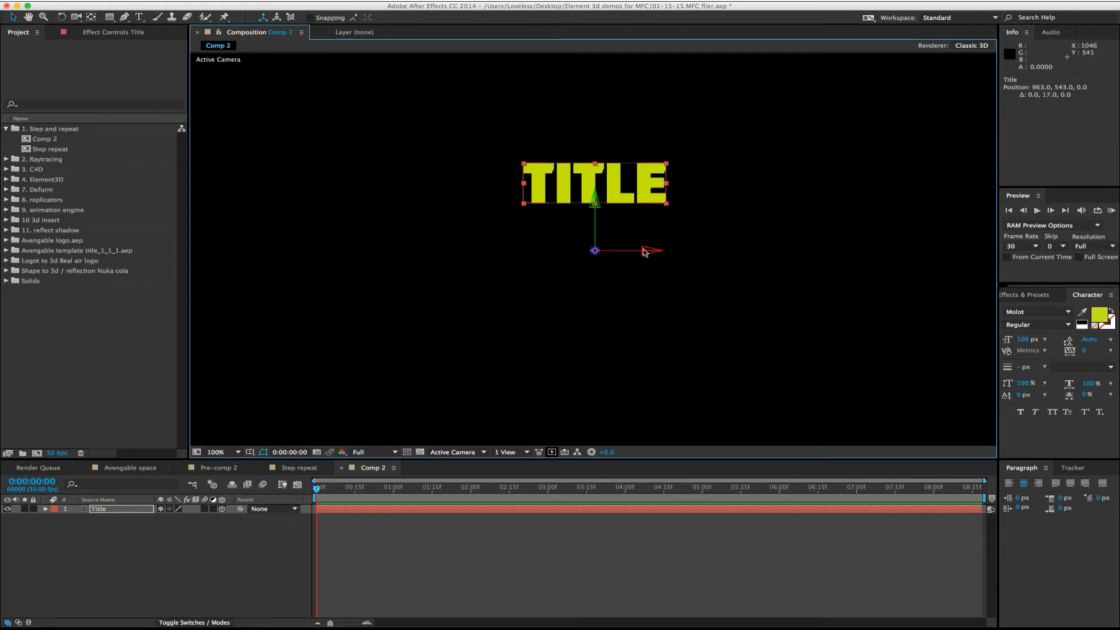
{"action": "left_click_drag", "start_coordinate": [647, 250], "coordinate": [625, 285]}
- Undo the last move and value changes on the Title layer and collapse its properties
{"action": "key", "text": "super+z"}
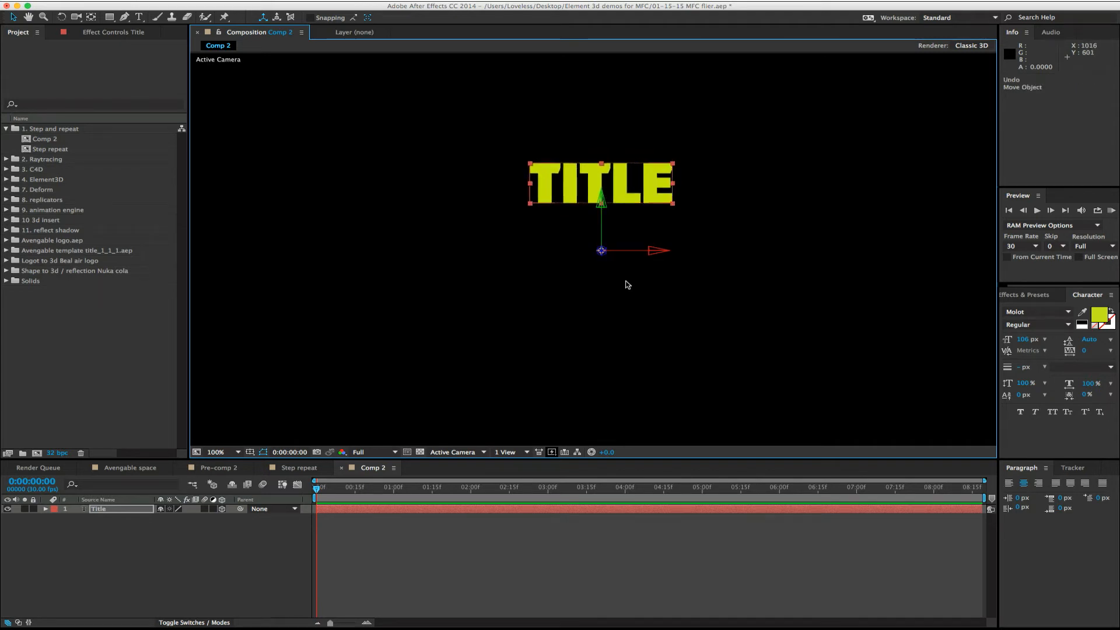
{"action": "key", "text": "super+z"}
{"action": "key", "text": "super+z"}
{"action": "key", "text": "super+z"}
{"action": "key", "text": "super+z"}
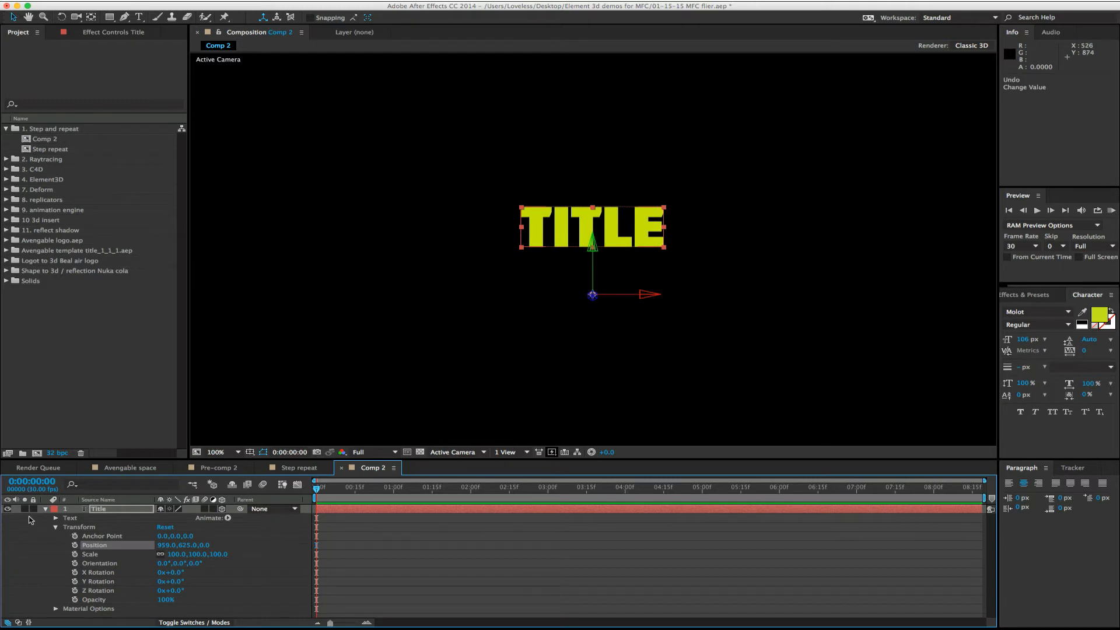
{"action": "left_click", "coordinate": [45, 509]}
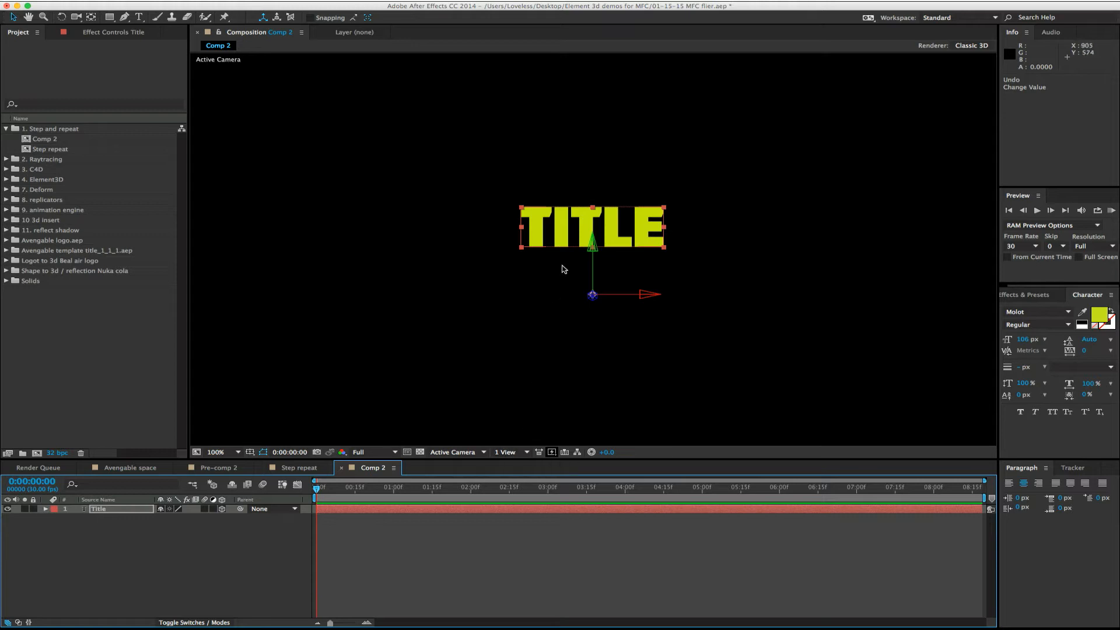
- Switch the composition's 3D view to Custom View 1
{"action": "left_click", "coordinate": [513, 454]}
{"action": "left_click", "coordinate": [490, 417]}
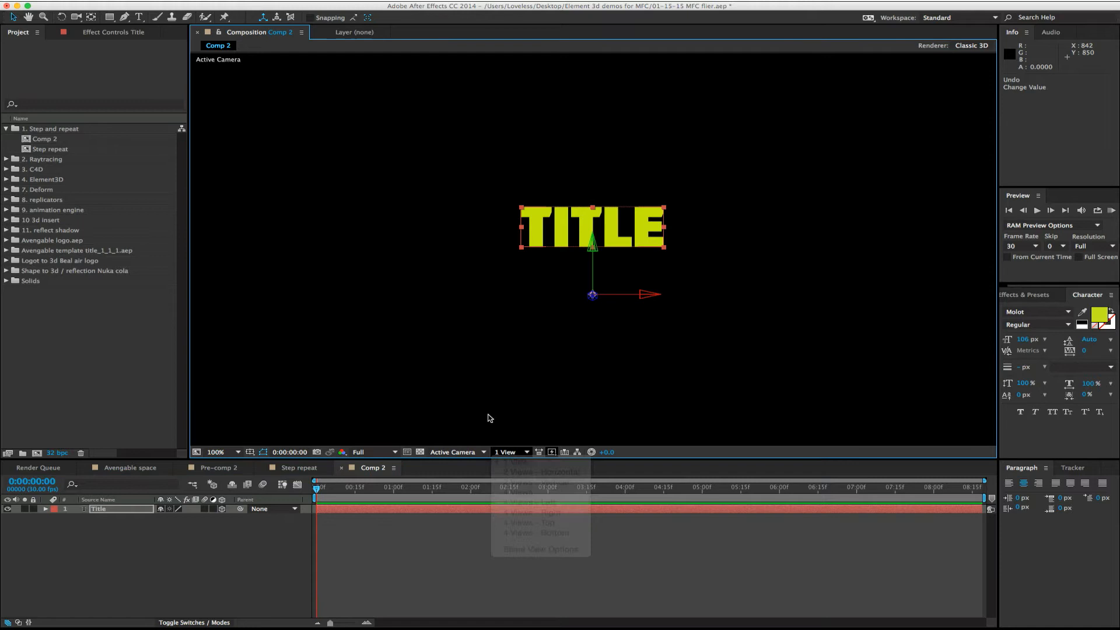
{"action": "left_click", "coordinate": [463, 453]}
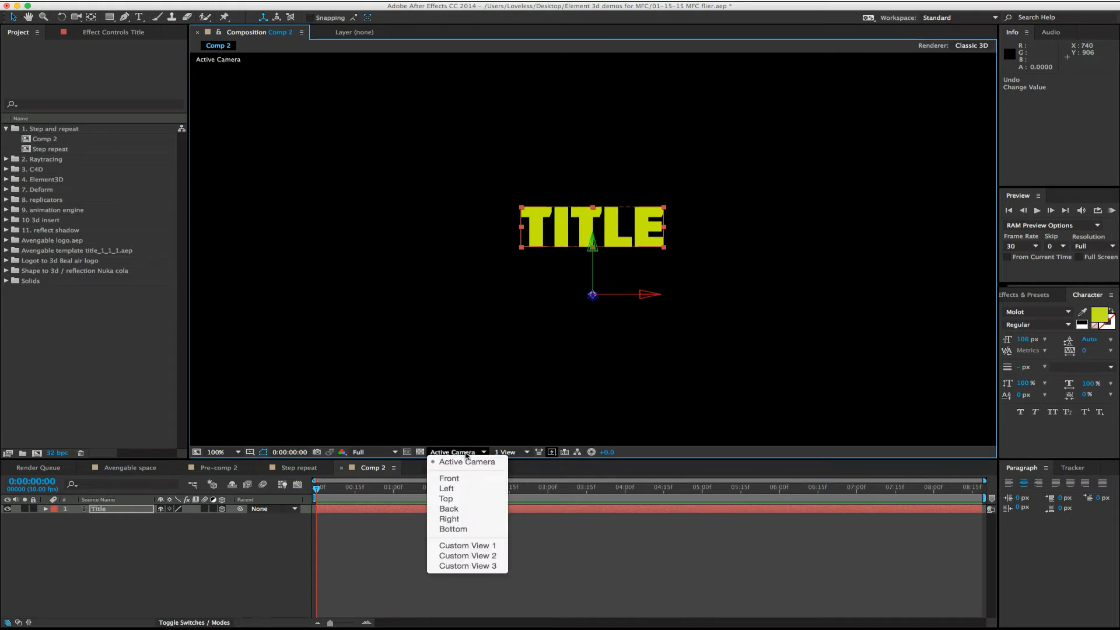
{"action": "left_click", "coordinate": [449, 546]}
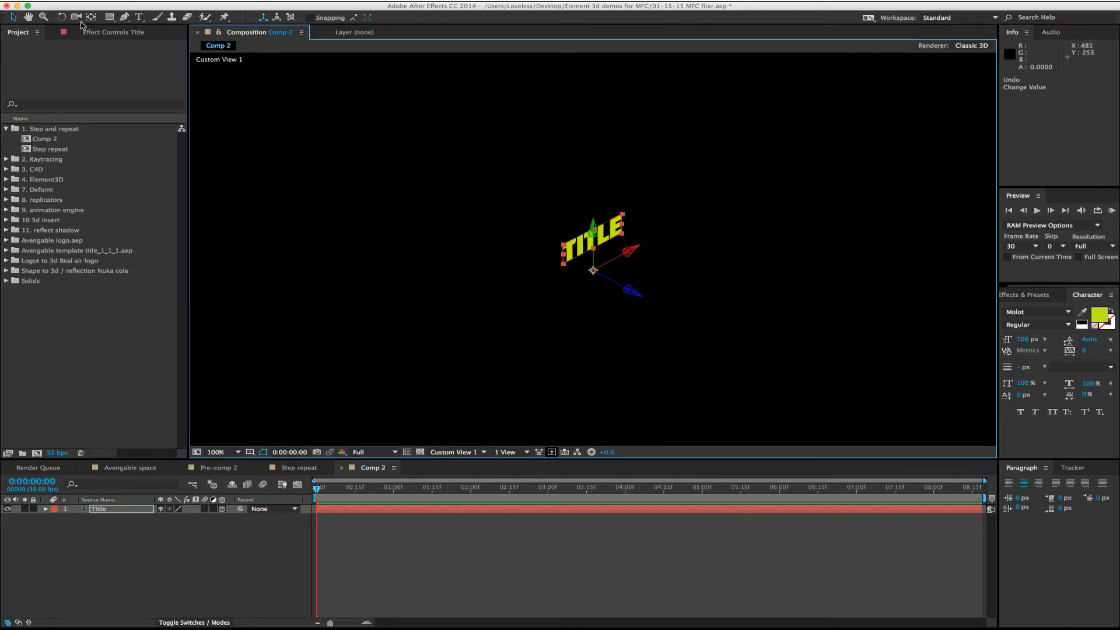
- Orbit around the 3D title with the camera tool to examine it from several angles
{"action": "left_click_drag", "start_coordinate": [79, 22], "coordinate": [101, 18]}
{"action": "left_click_drag", "start_coordinate": [541, 270], "coordinate": [280, 268]}
{"action": "left_click_drag", "start_coordinate": [492, 250], "coordinate": [692, 200]}
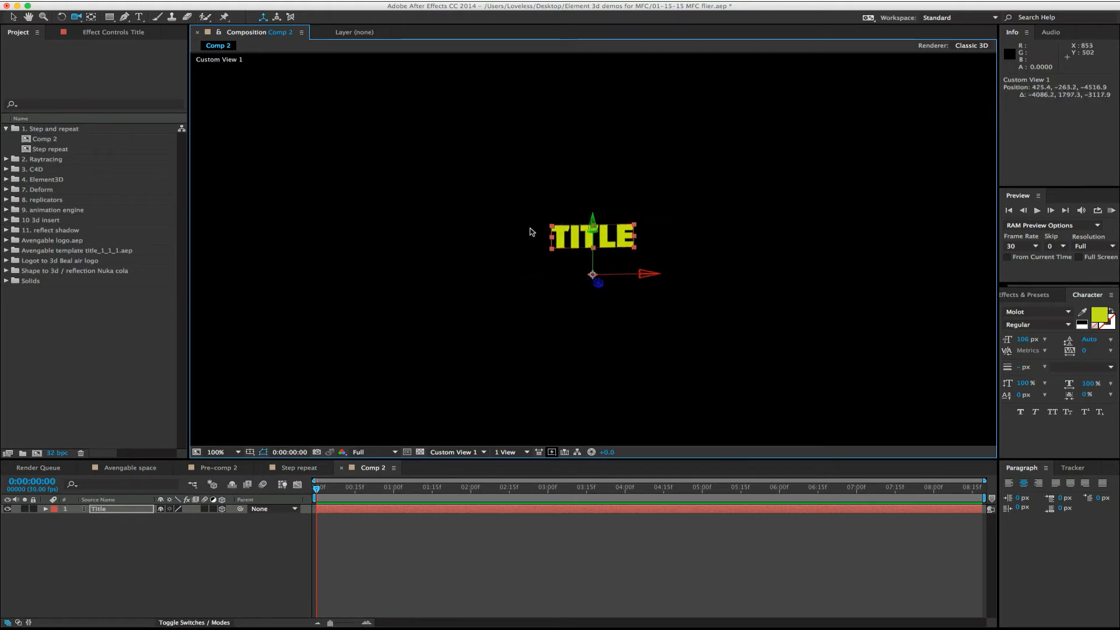
{"action": "left_click_drag", "start_coordinate": [532, 232], "coordinate": [592, 250]}
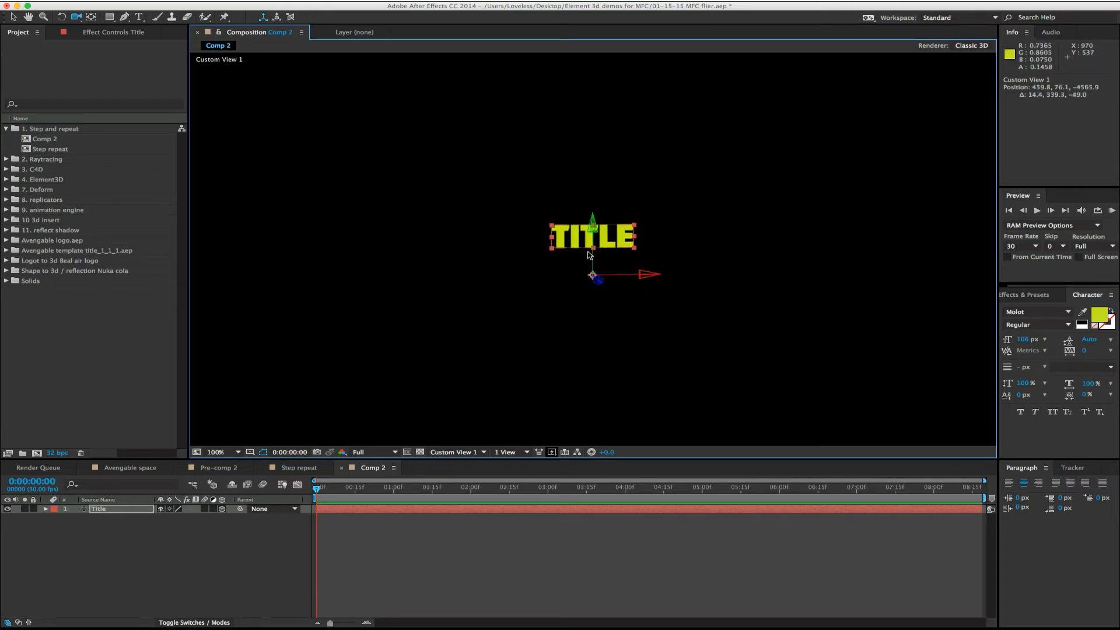
{"action": "left_click_drag", "start_coordinate": [660, 210], "coordinate": [622, 228]}
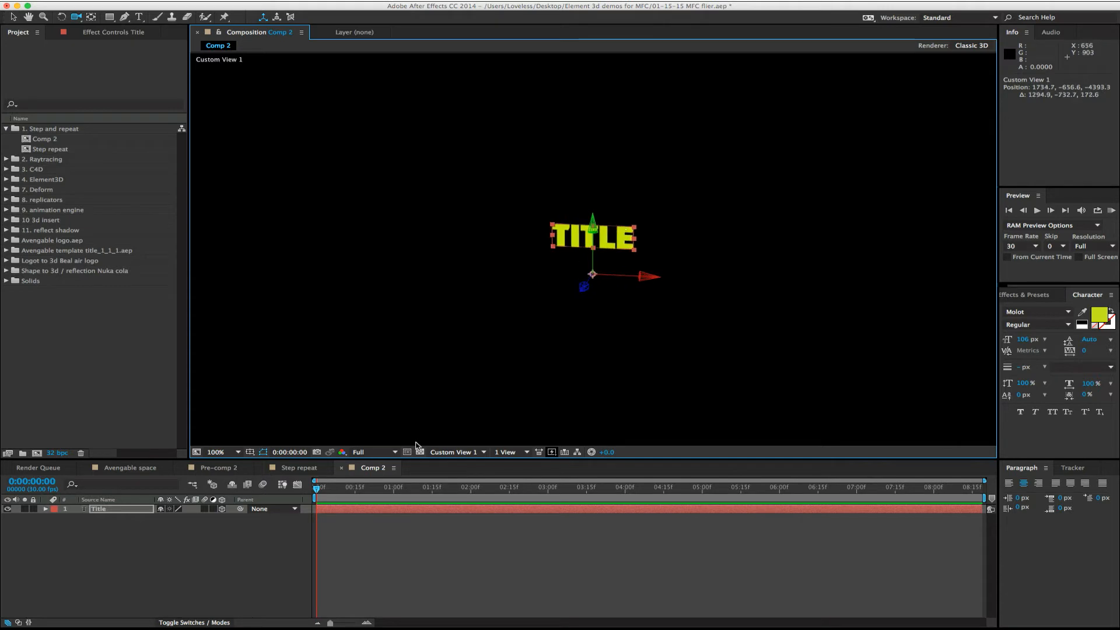
- Turn off 3D for the Title layer to compare it with the flat version, then make it 3D again and deselect it
{"action": "left_click", "coordinate": [221, 509]}
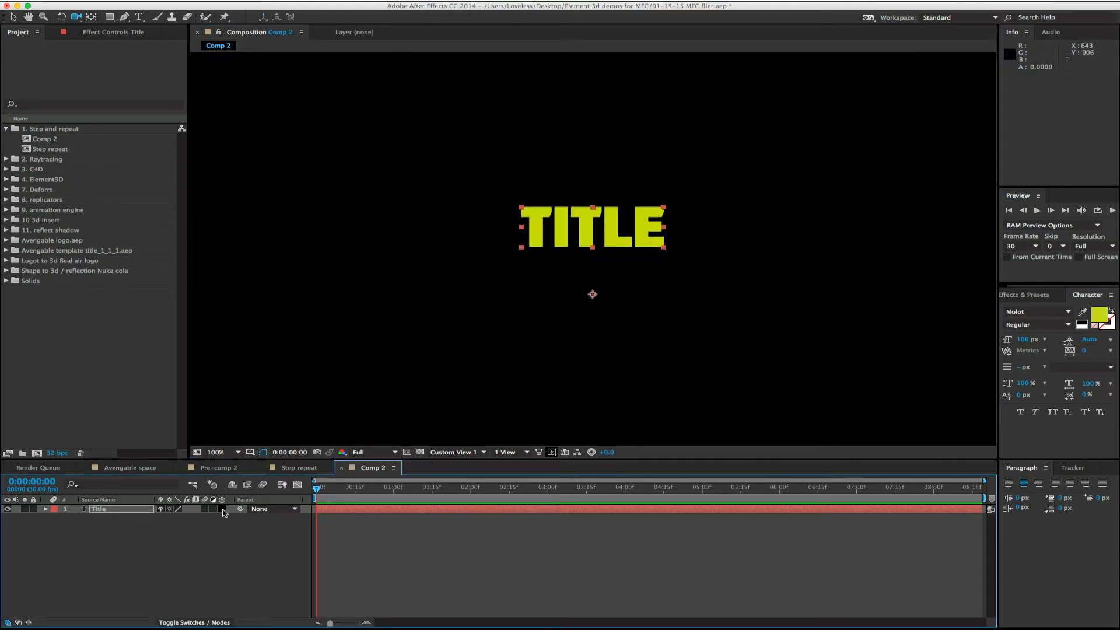
{"action": "left_click", "coordinate": [462, 454]}
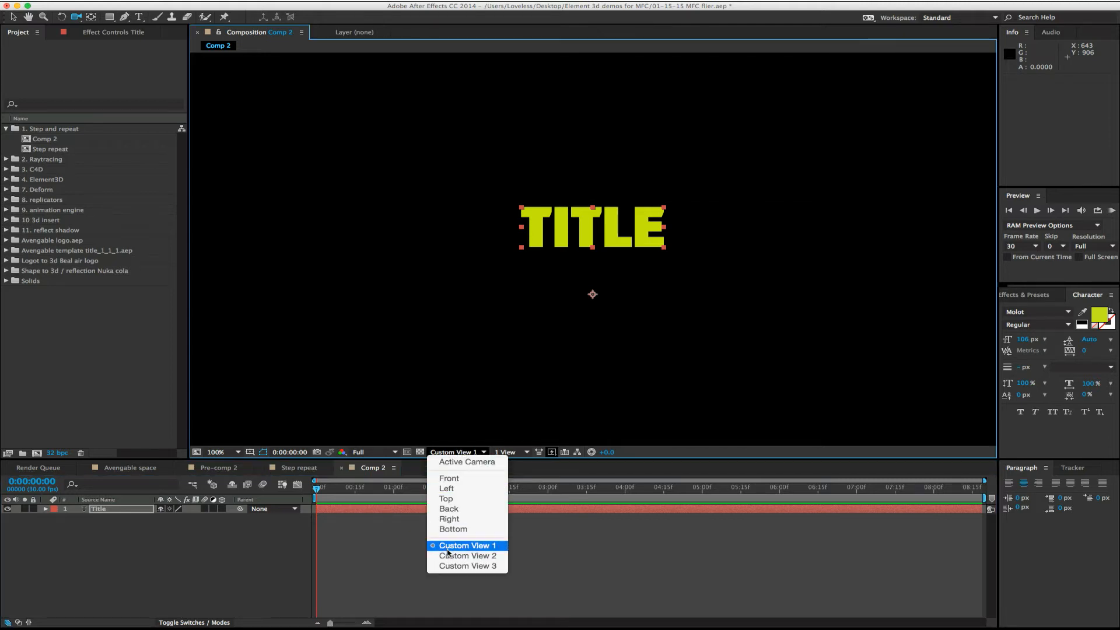
{"action": "left_click", "coordinate": [465, 472]}
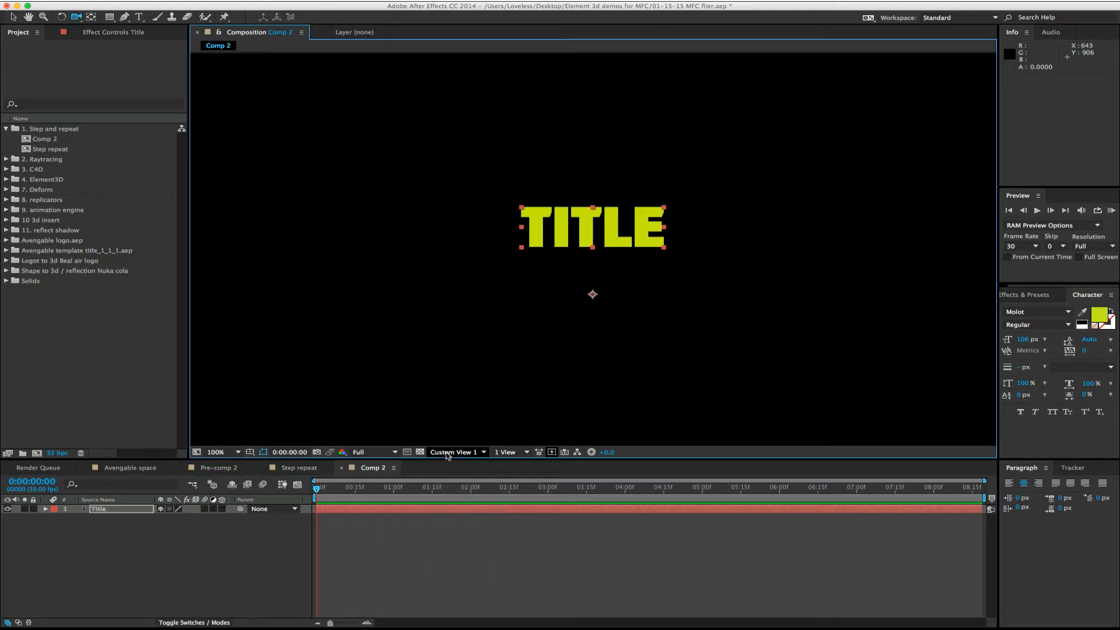
{"action": "left_click", "coordinate": [223, 508]}
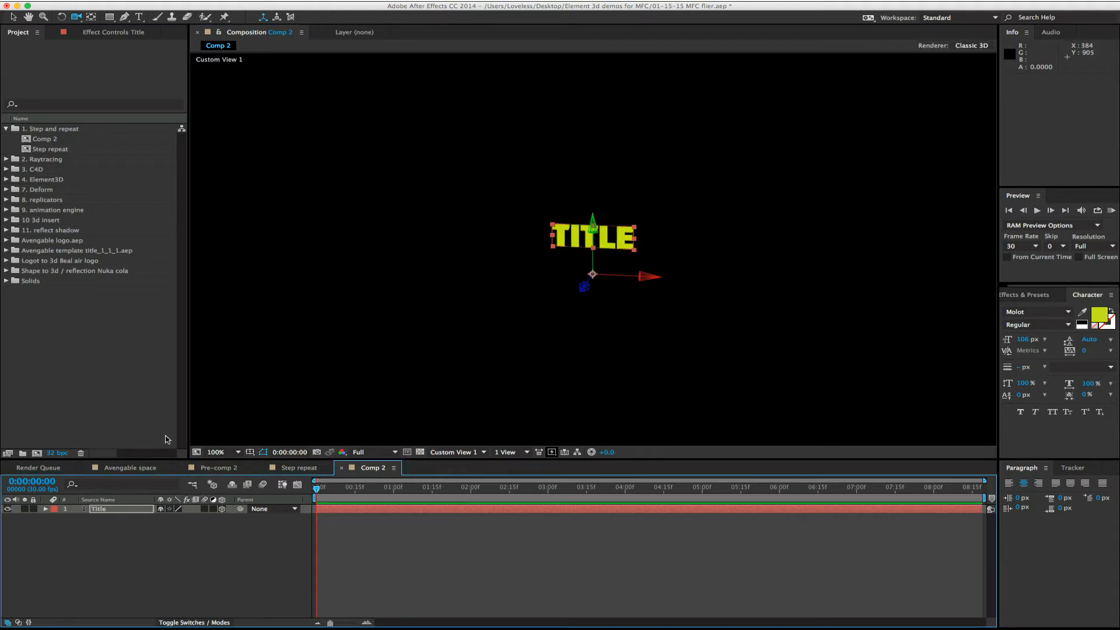
{"action": "left_click", "coordinate": [77, 555]}
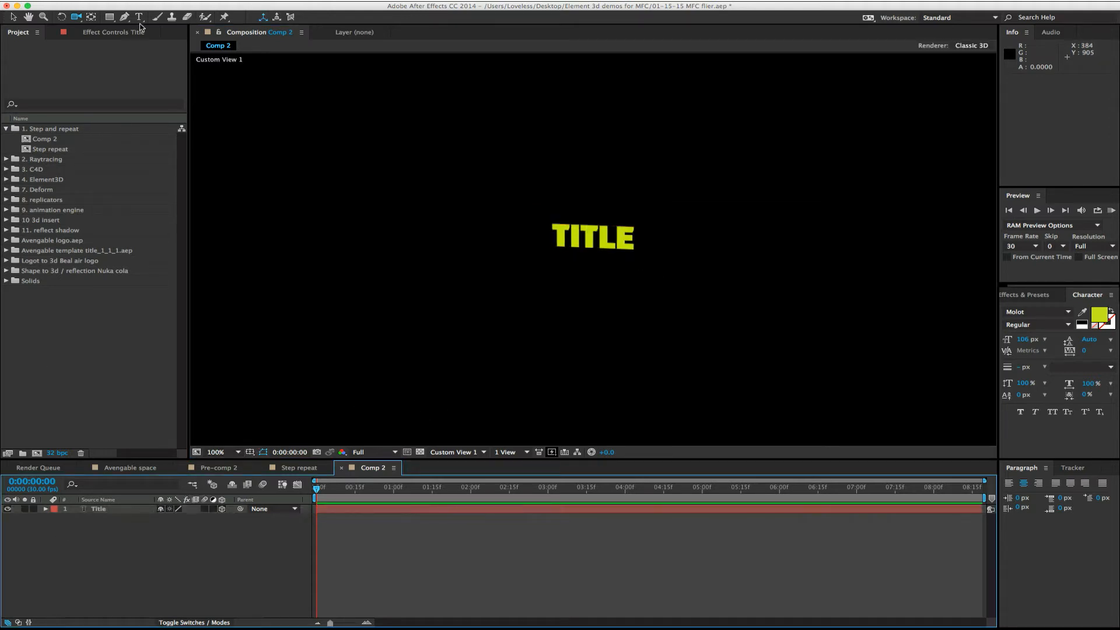
- Draw an ellipse with a bright blue fill on a new shape layer to the left of the TITLE text
{"action": "left_click_drag", "start_coordinate": [110, 17], "coordinate": [154, 45]}
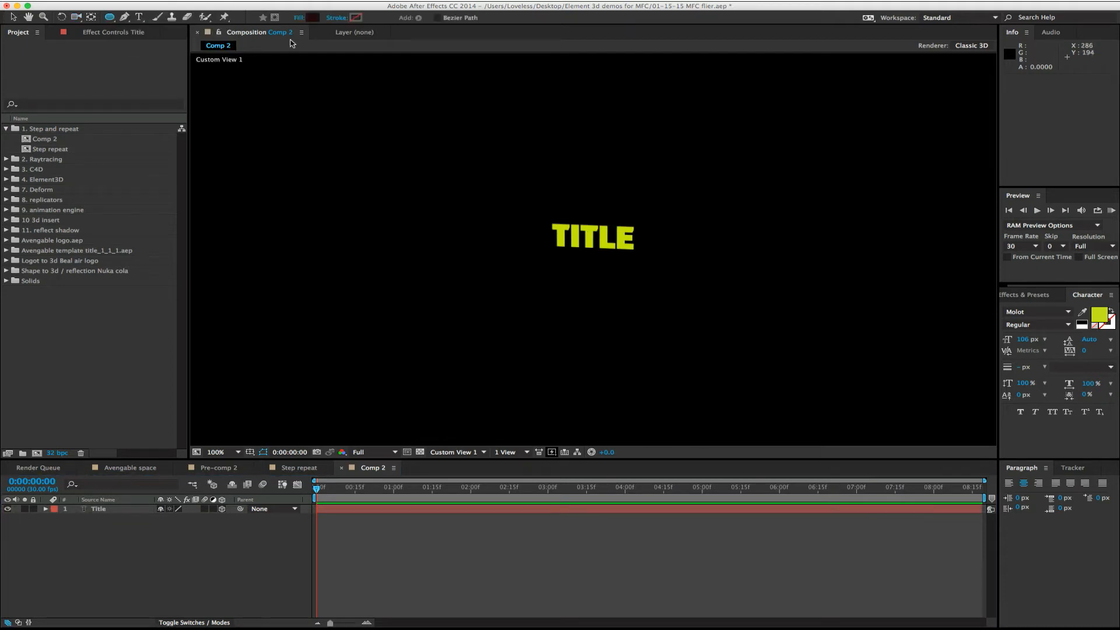
{"action": "left_click", "coordinate": [312, 17]}
{"action": "left_click", "coordinate": [171, 119]}
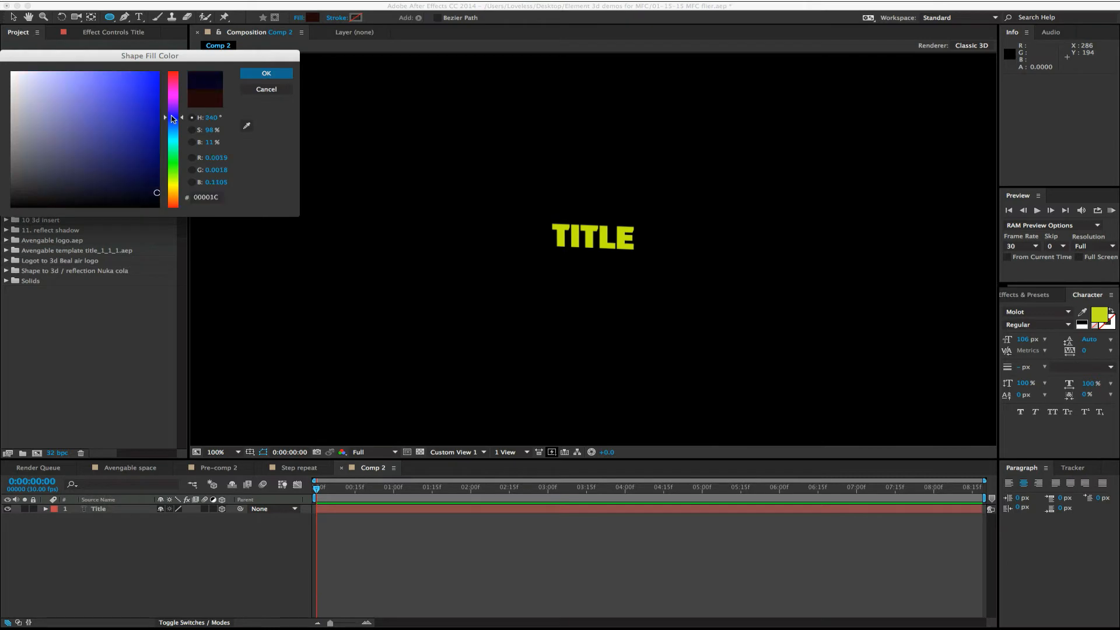
{"action": "left_click_drag", "start_coordinate": [151, 108], "coordinate": [157, 74]}
{"action": "left_click", "coordinate": [266, 74]}
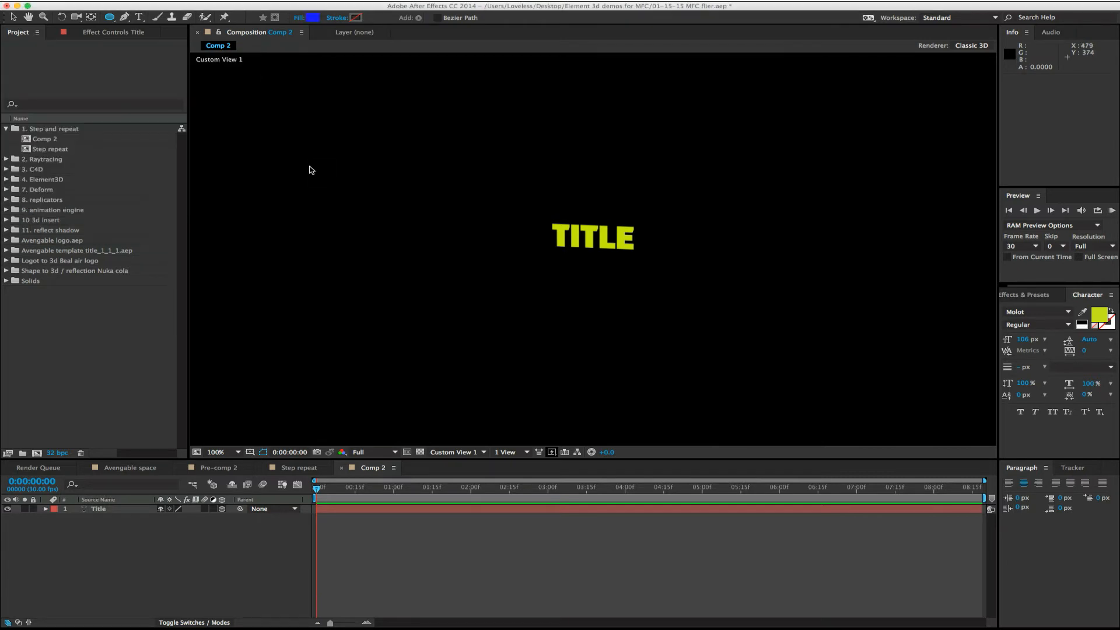
{"action": "left_click_drag", "start_coordinate": [290, 148], "coordinate": [448, 292]}
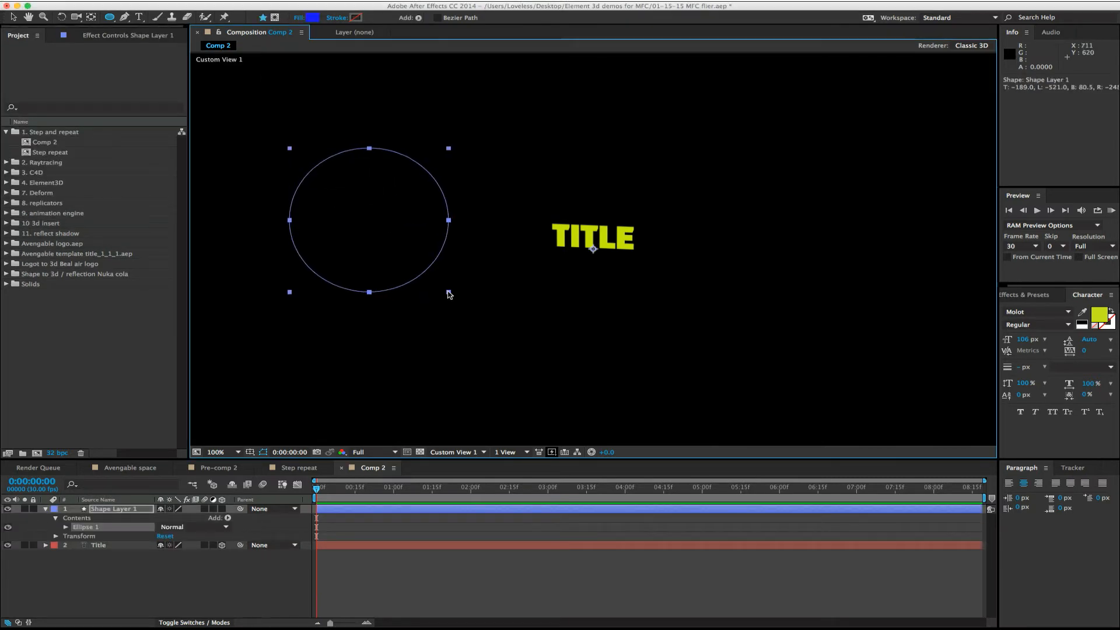
{"action": "left_click", "coordinate": [178, 571]}
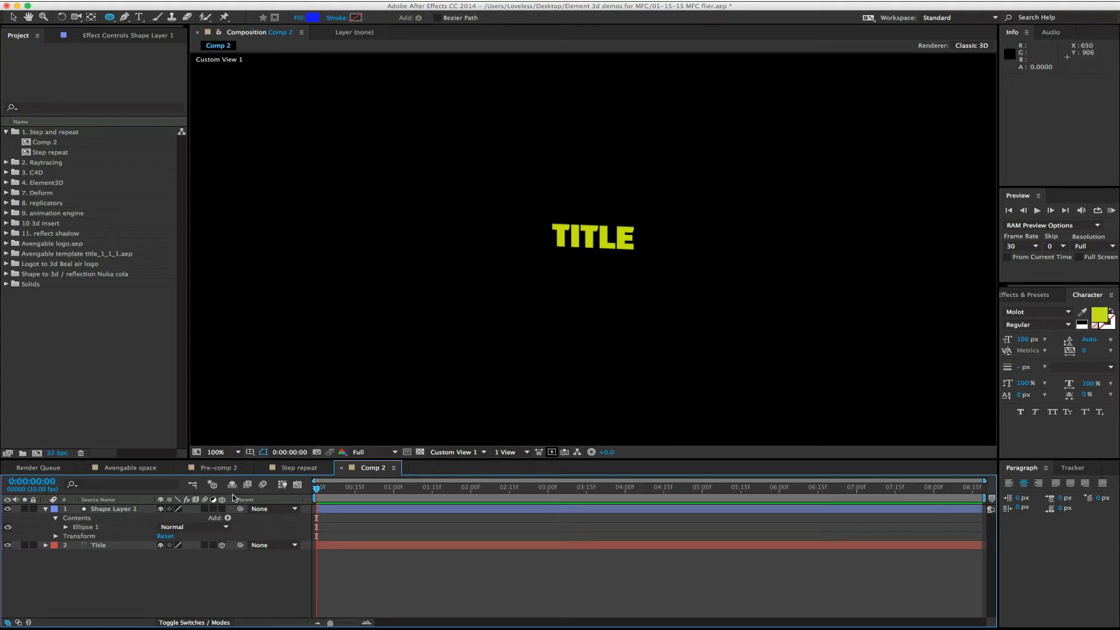
- Make the blue ellipse's shape layer 3D and compare the scene in Active Camera and Custom View 1
{"action": "left_click", "coordinate": [222, 509]}
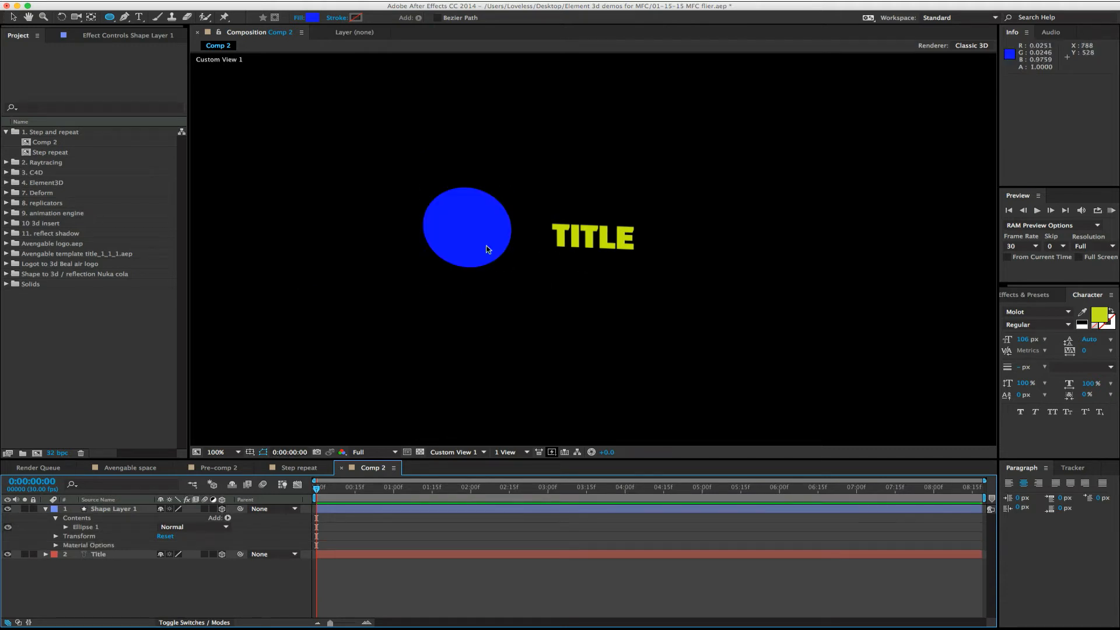
{"action": "left_click", "coordinate": [454, 452]}
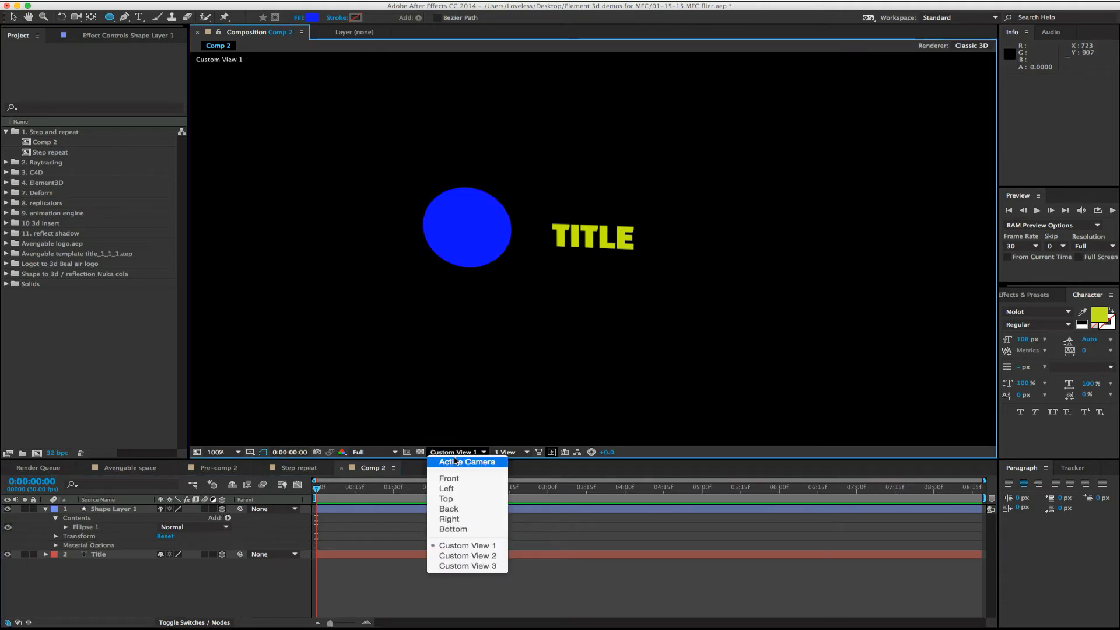
{"action": "left_click", "coordinate": [455, 462]}
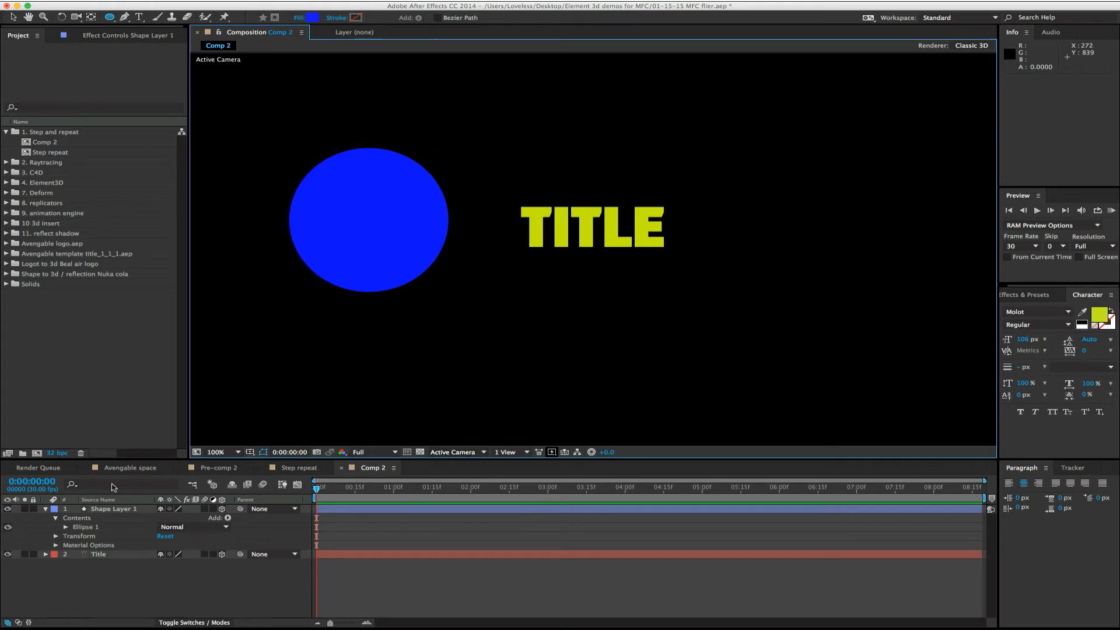
{"action": "left_click", "coordinate": [459, 459]}
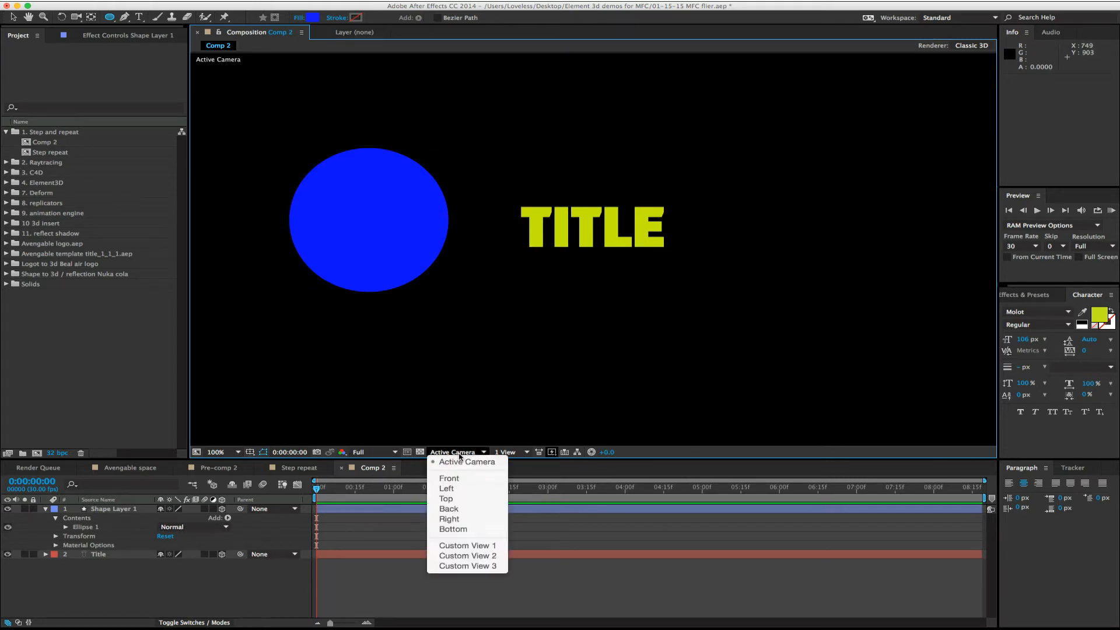
{"action": "left_click", "coordinate": [467, 545]}
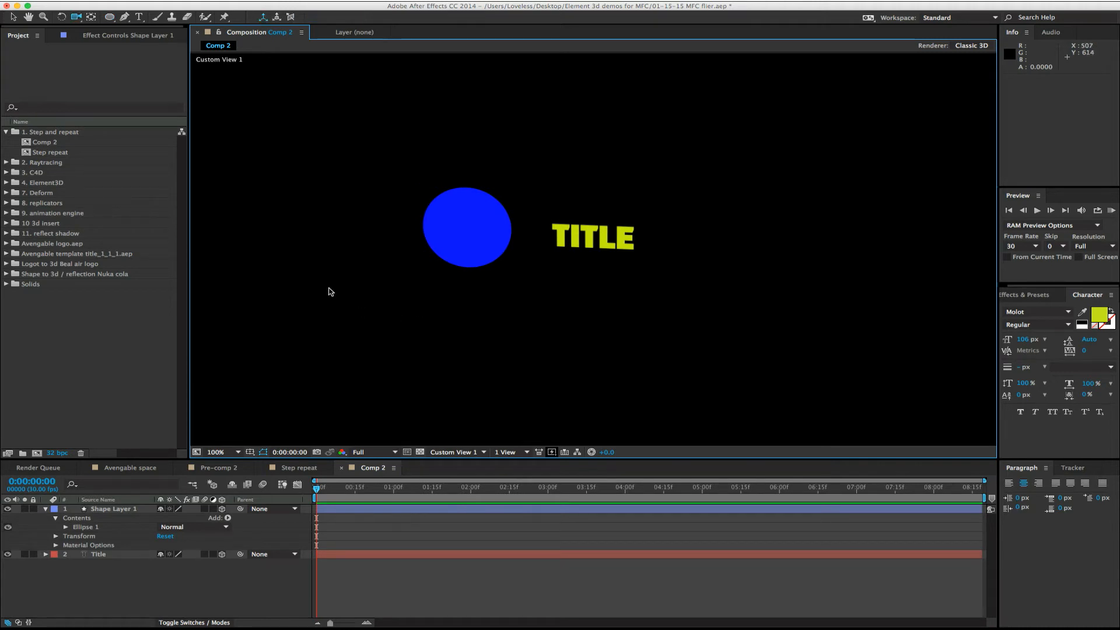
- Orbit the custom view around the ellipse and the TITLE text to examine both flat 3D layers from the side
{"action": "key", "text": "c"}
{"action": "left_click_drag", "start_coordinate": [360, 245], "coordinate": [380, 216]}
{"action": "left_click", "coordinate": [117, 553]}
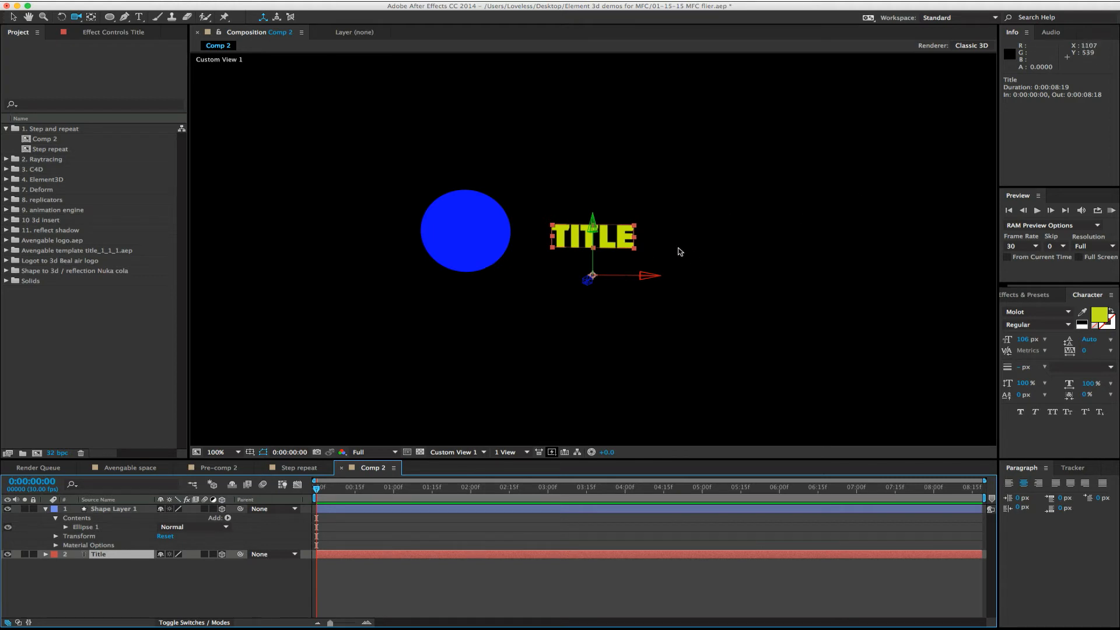
{"action": "left_click_drag", "start_coordinate": [680, 252], "coordinate": [543, 244]}
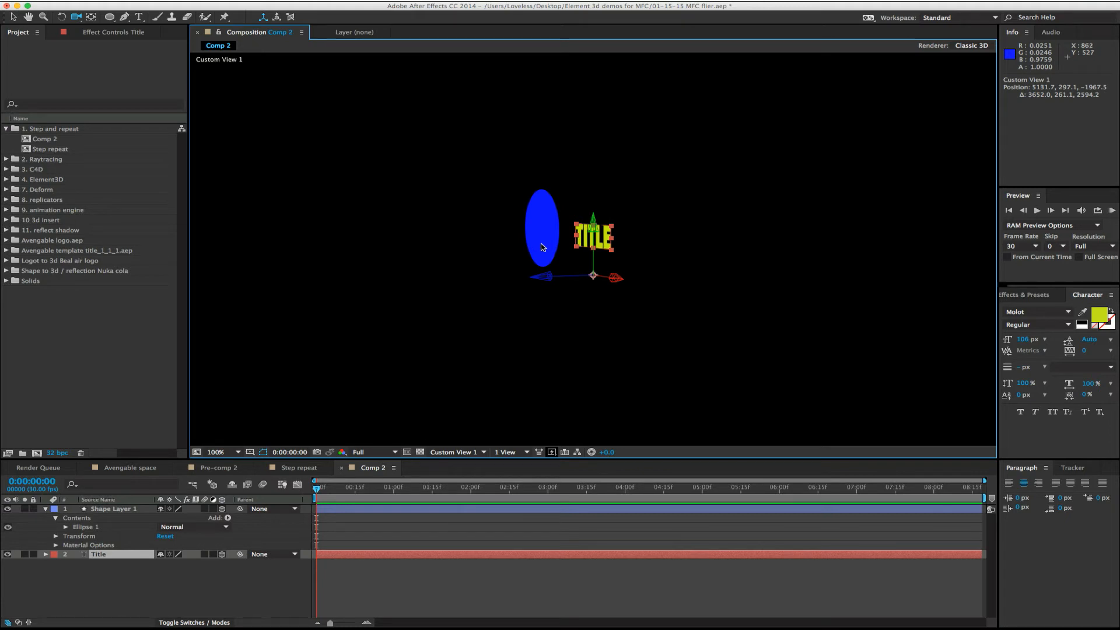
{"action": "left_click_drag", "start_coordinate": [542, 246], "coordinate": [683, 246]}
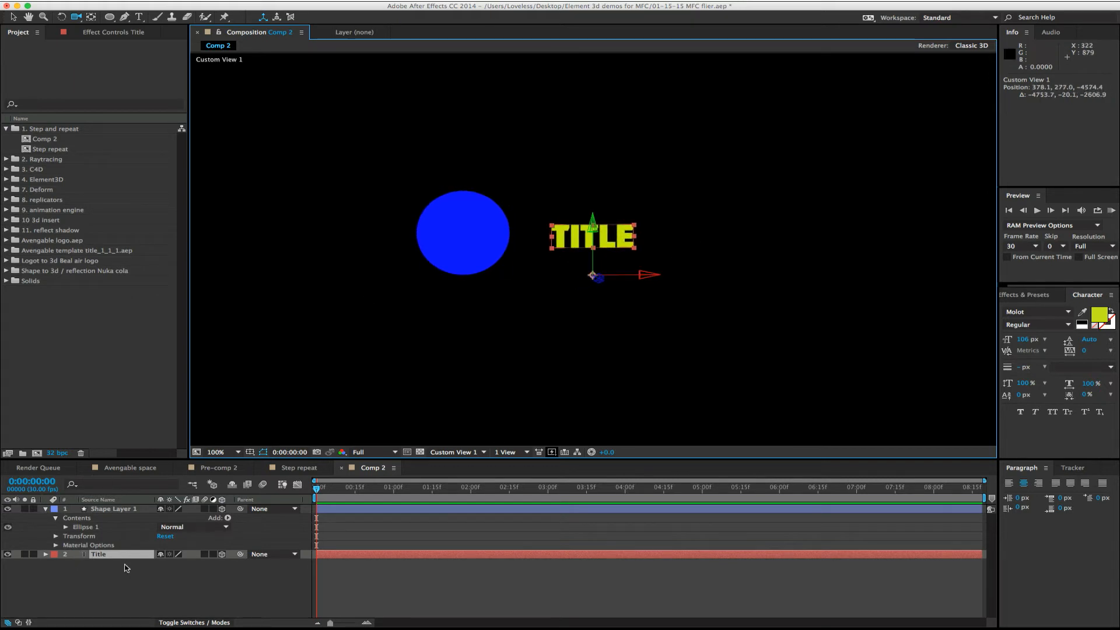
- Delete the blue ellipse's shape layer, leaving only the Title layer in the composition
{"action": "left_click", "coordinate": [106, 509]}
{"action": "key", "text": "Delete"}
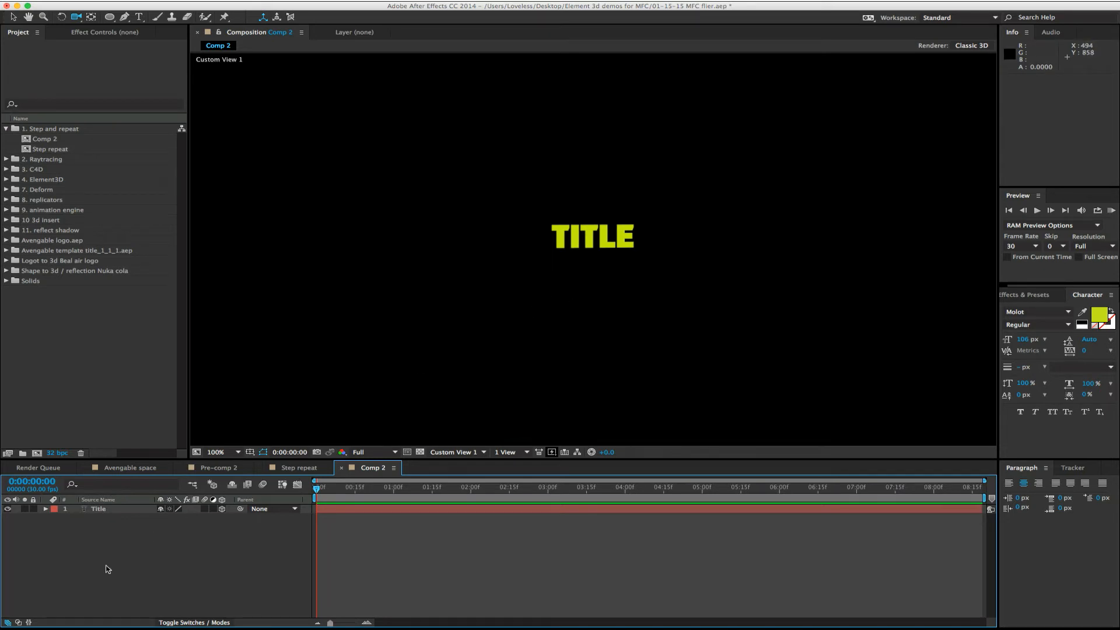
{"action": "left_click", "coordinate": [116, 508]}
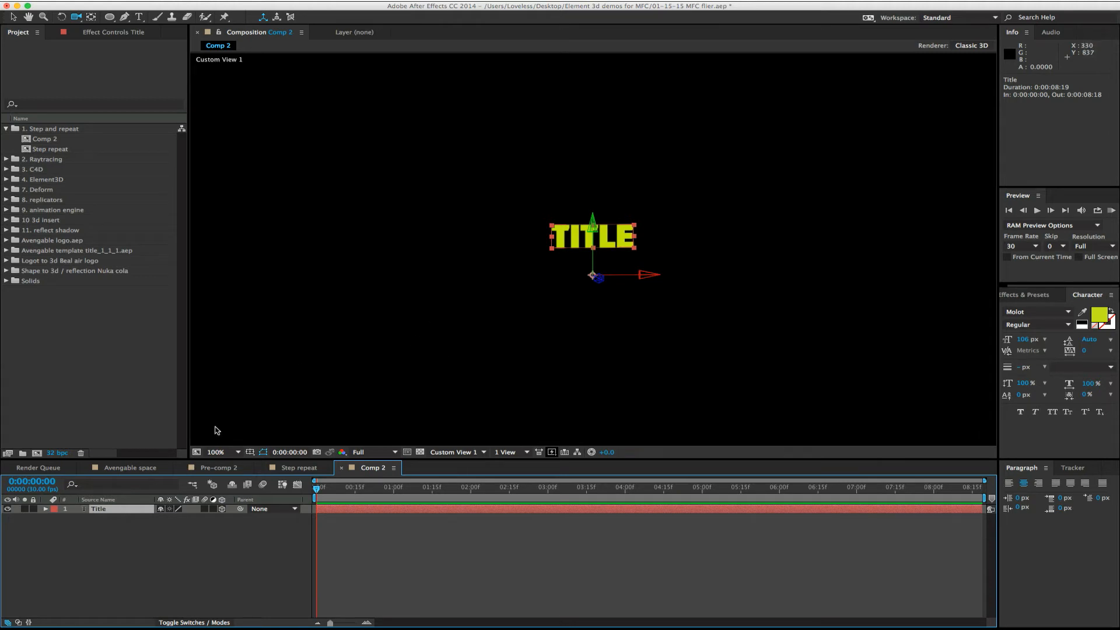
{"action": "left_click", "coordinate": [117, 527]}
- Duplicate the Title layer and set the copy's Z position to 1
{"action": "left_click", "coordinate": [103, 509]}
{"action": "key", "text": "ctrl+d"}
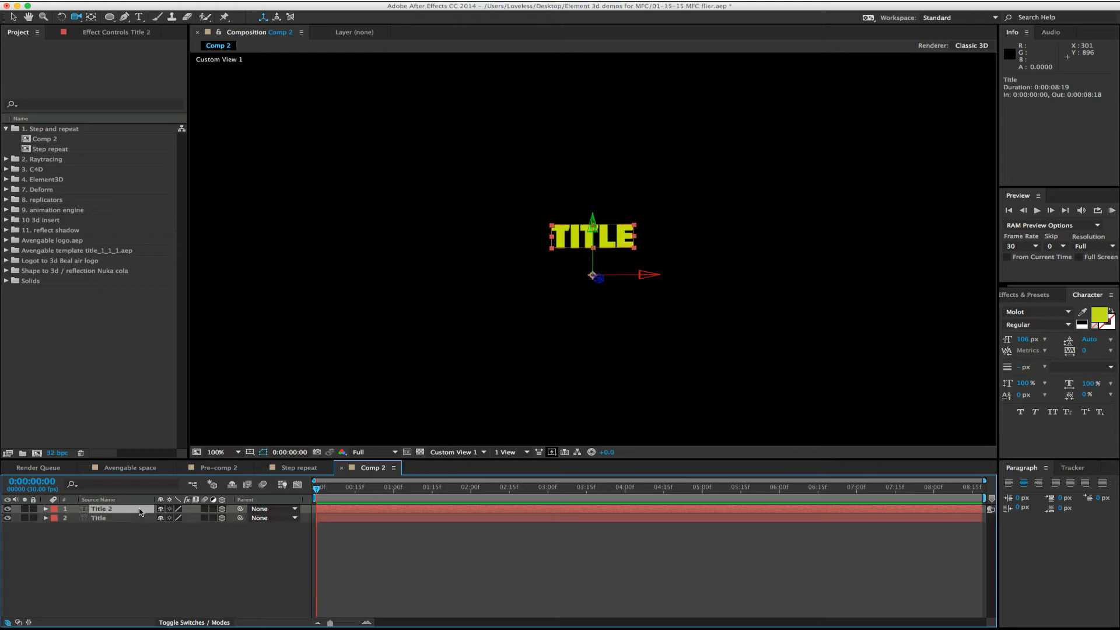
{"action": "left_click", "coordinate": [46, 510]}
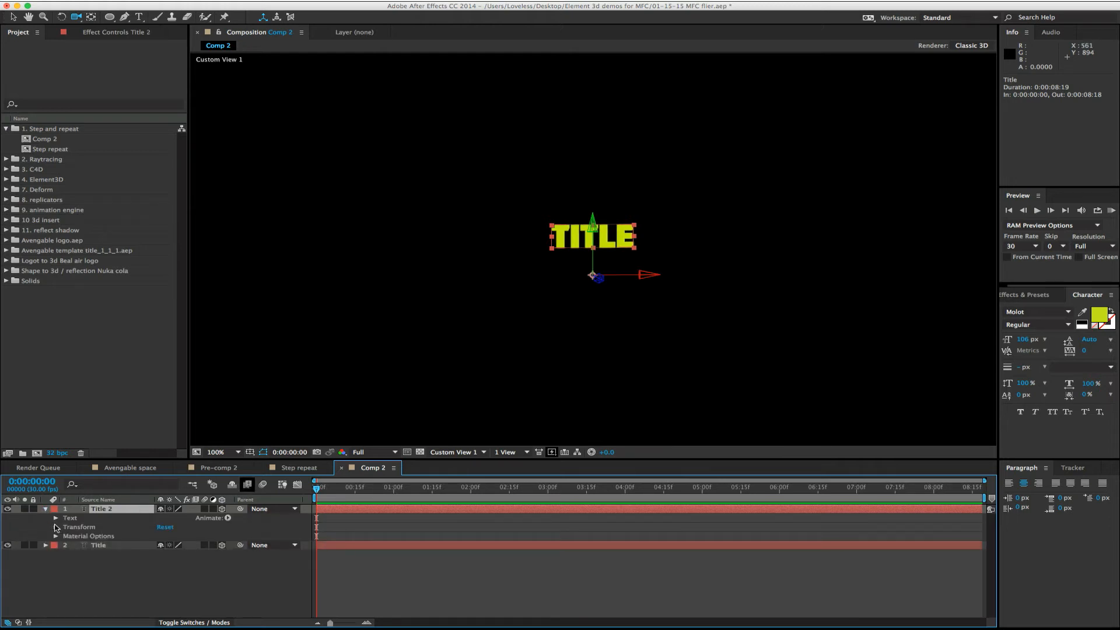
{"action": "left_click", "coordinate": [56, 527]}
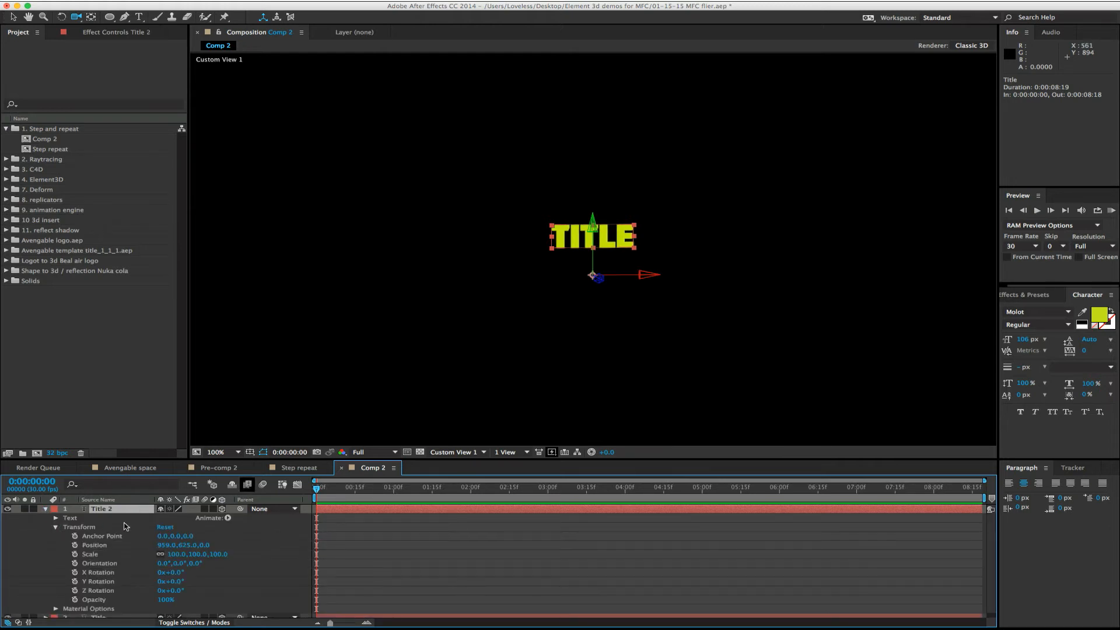
{"action": "left_click", "coordinate": [204, 545]}
{"action": "type", "text": "1"}
{"action": "key", "text": "Return"}
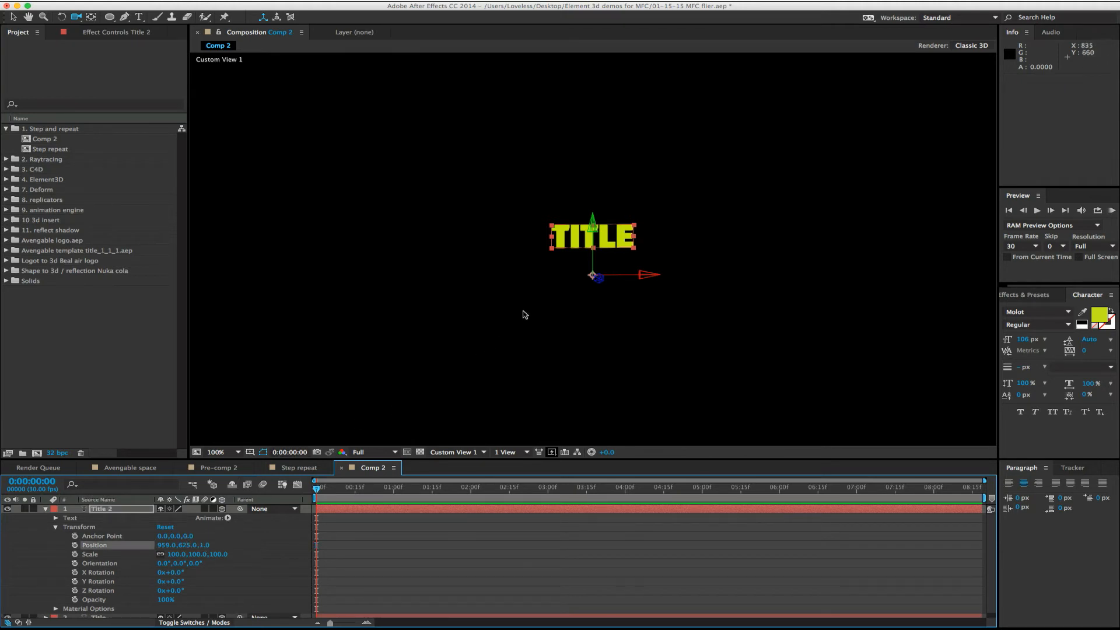
- Orbit to a side view and zoom in on the two title layers to examine the gap between them
{"action": "left_click_drag", "start_coordinate": [593, 288], "coordinate": [390, 283]}
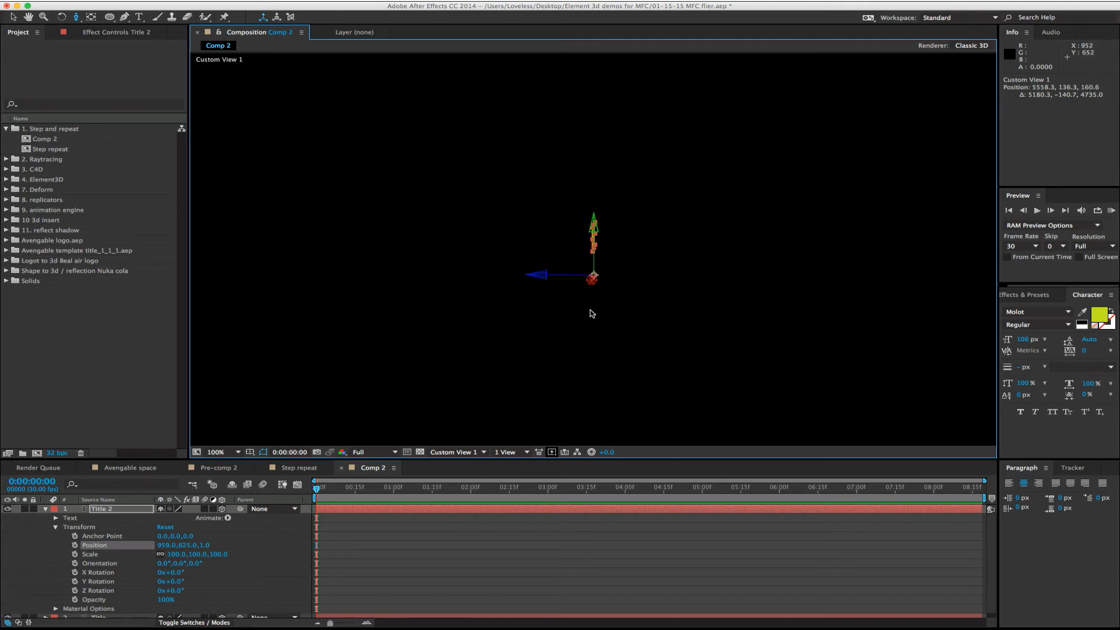
{"action": "left_click_drag", "start_coordinate": [592, 311], "coordinate": [593, 11]}
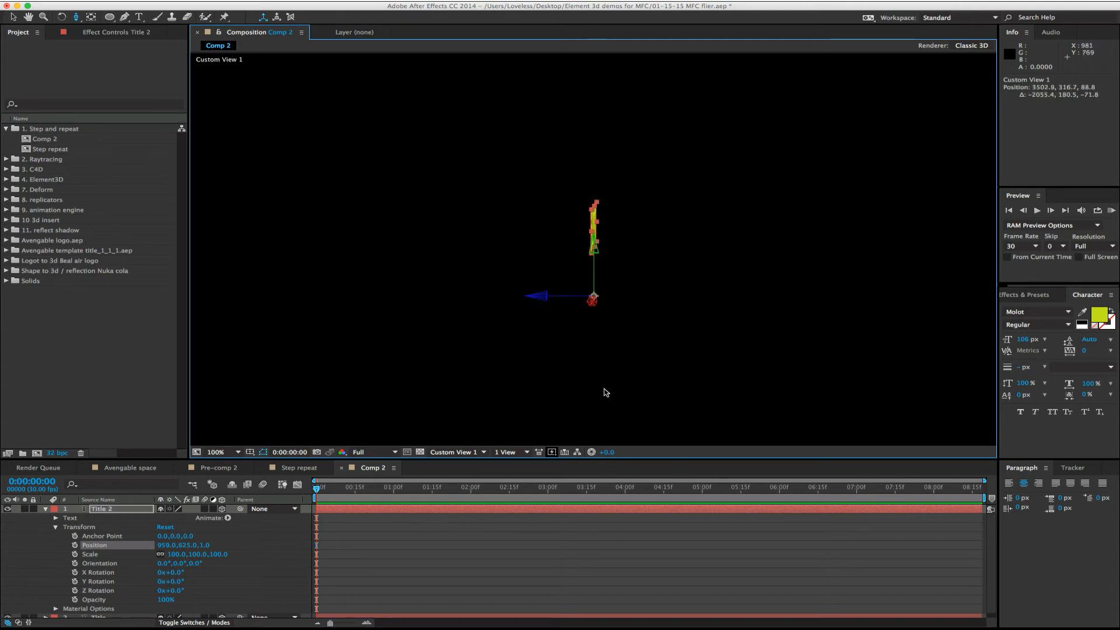
{"action": "left_click_drag", "start_coordinate": [662, 375], "coordinate": [653, 331]}
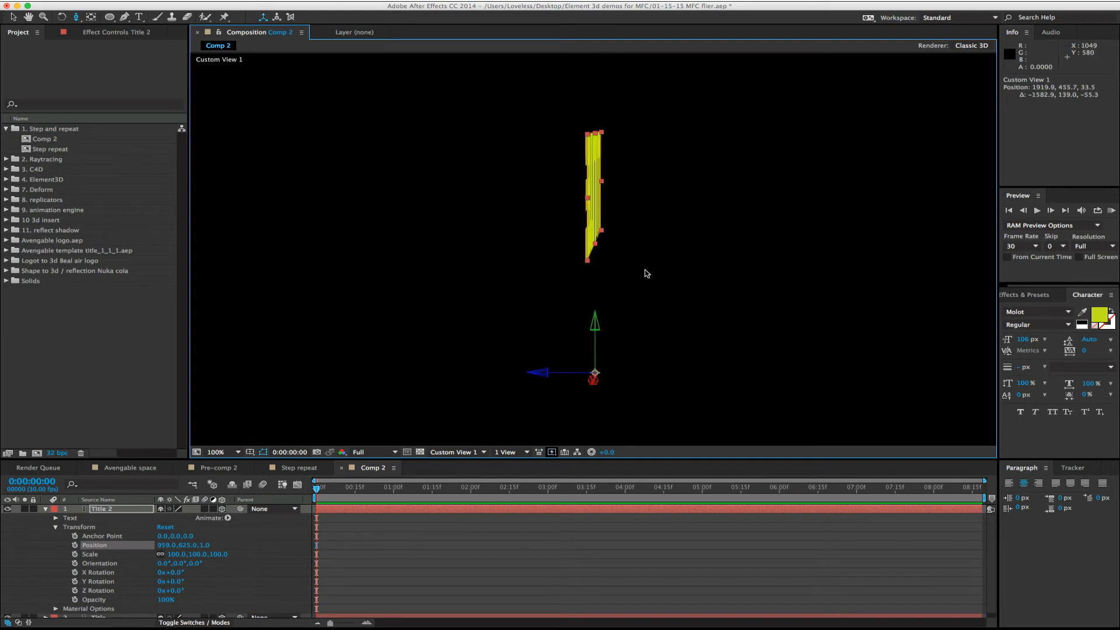
{"action": "left_click_drag", "start_coordinate": [630, 271], "coordinate": [634, 133]}
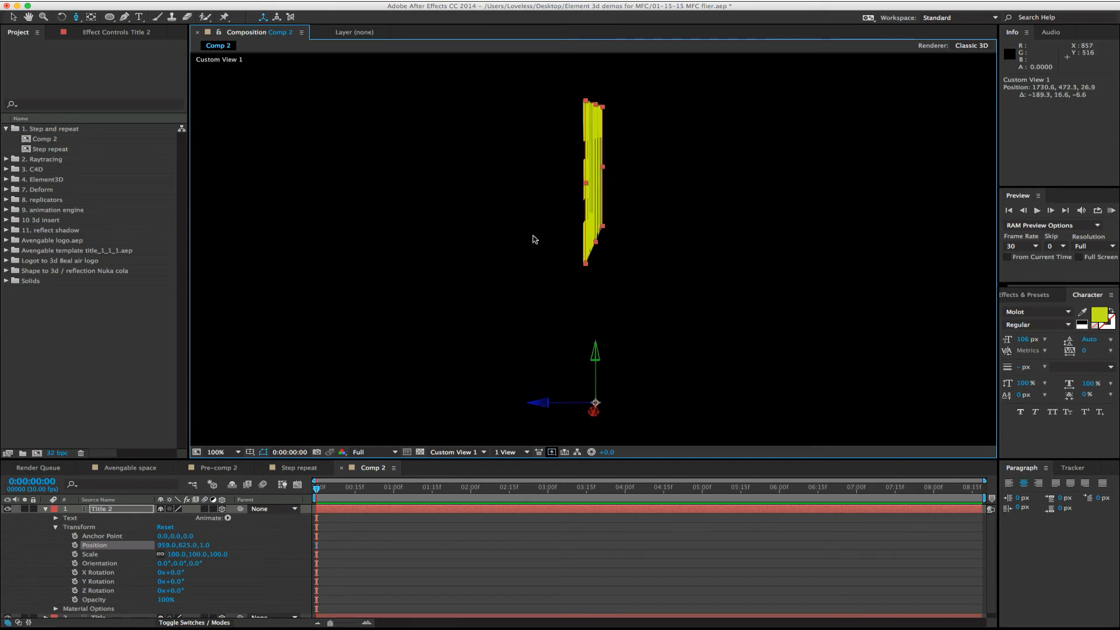
{"action": "key", "text": "c"}
{"action": "left_click_drag", "start_coordinate": [530, 237], "coordinate": [538, 234]}
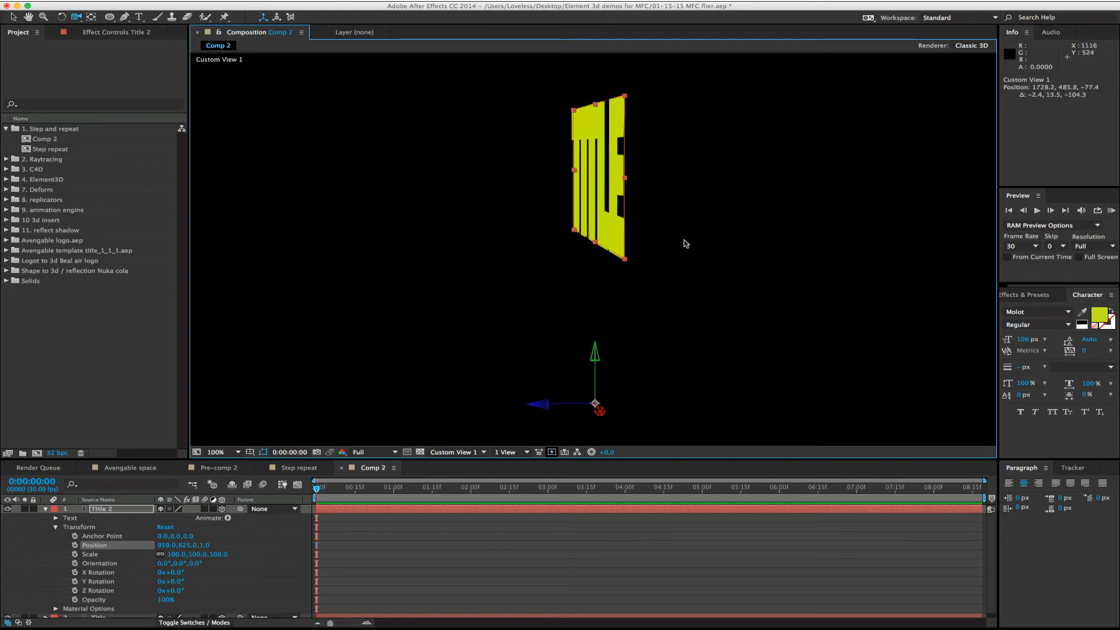
{"action": "left_click_drag", "start_coordinate": [684, 242], "coordinate": [669, 245]}
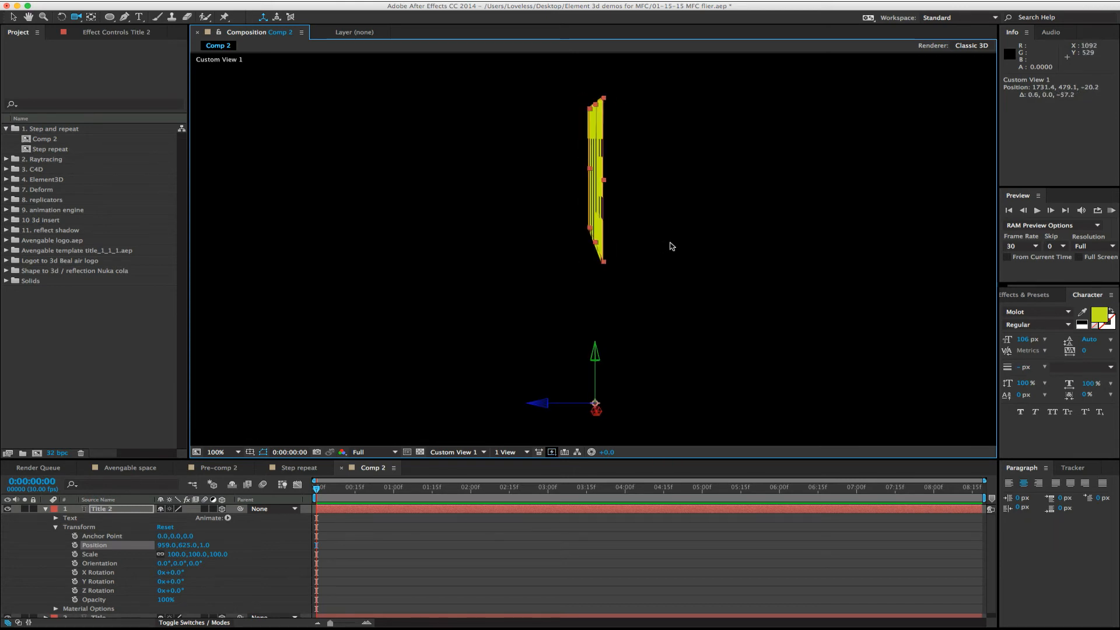
- Duplicate the Title 2 layer and set the new copy's Z position to 2
{"action": "left_click", "coordinate": [110, 510]}
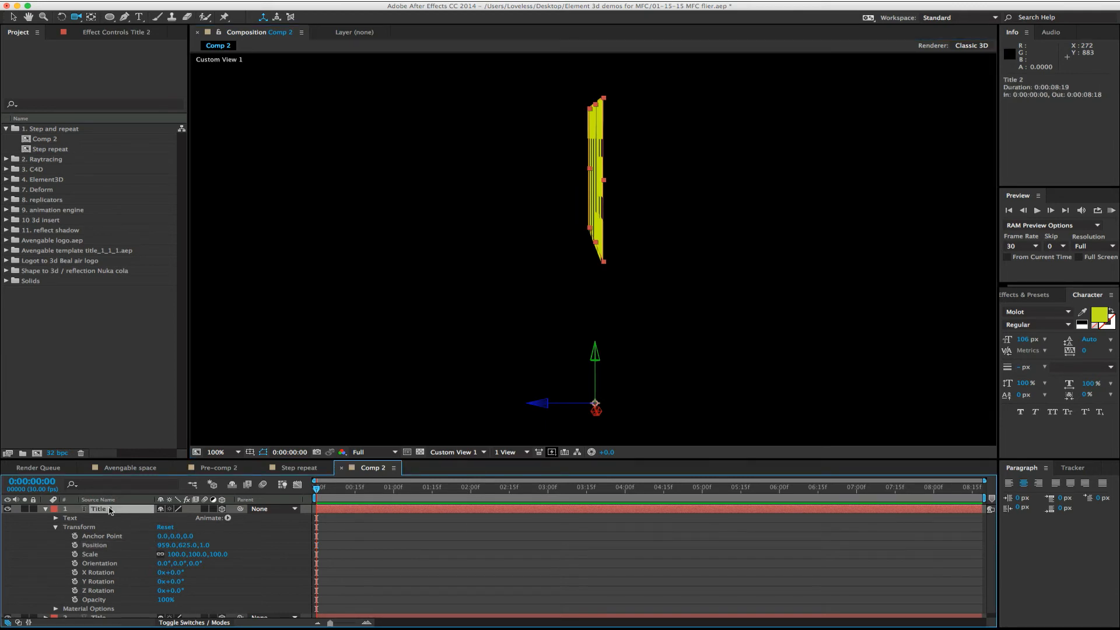
{"action": "key", "text": "super+d"}
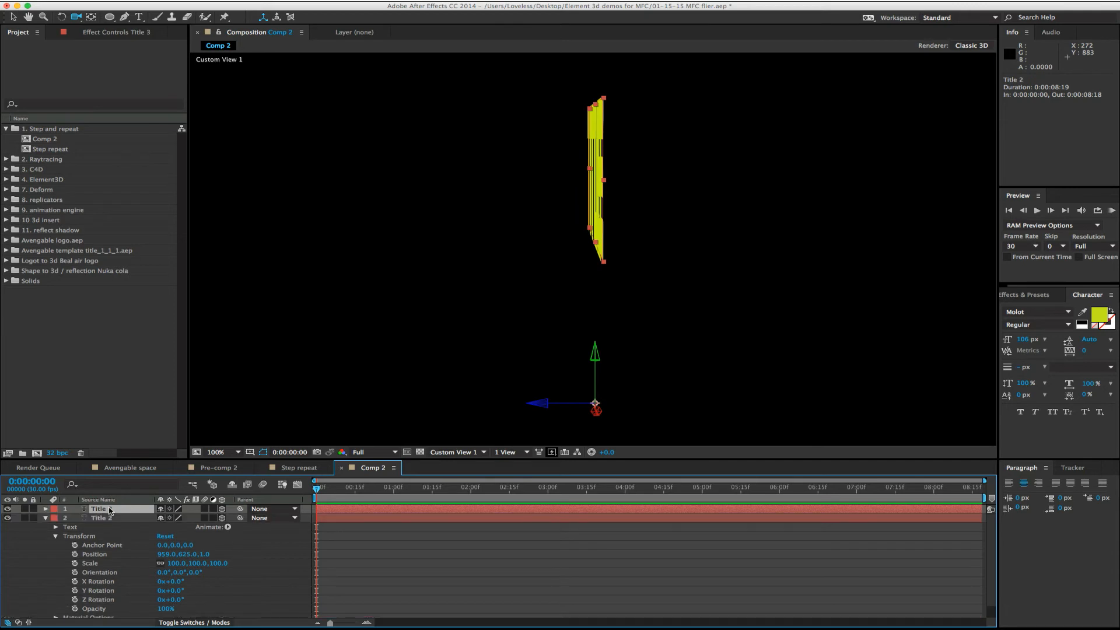
{"action": "key", "text": "p"}
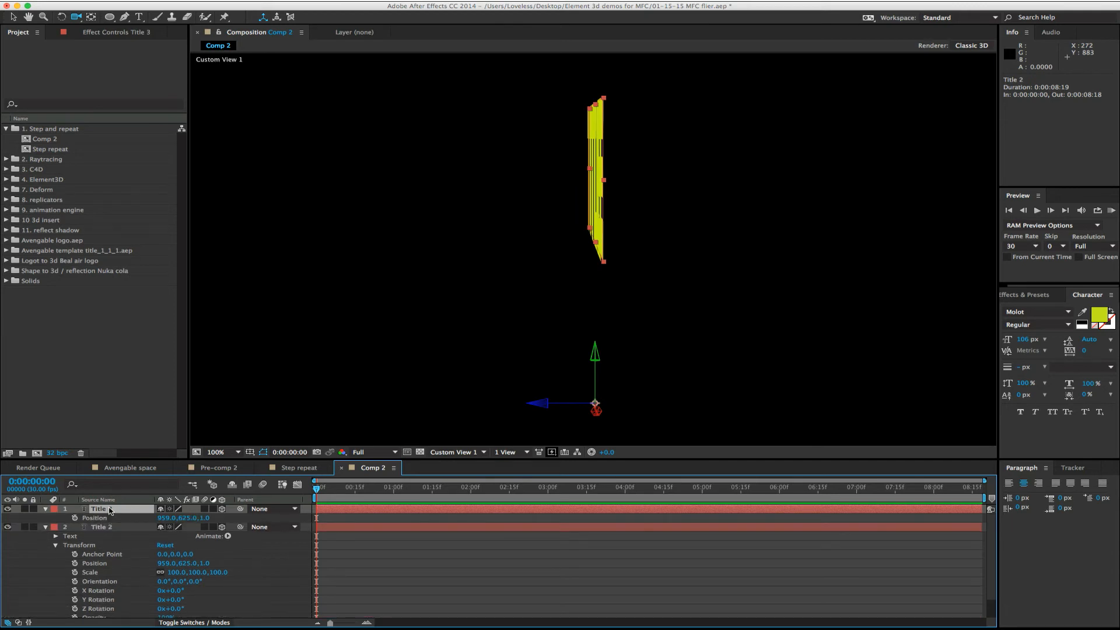
{"action": "left_click", "coordinate": [205, 518]}
{"action": "key", "text": "Return"}
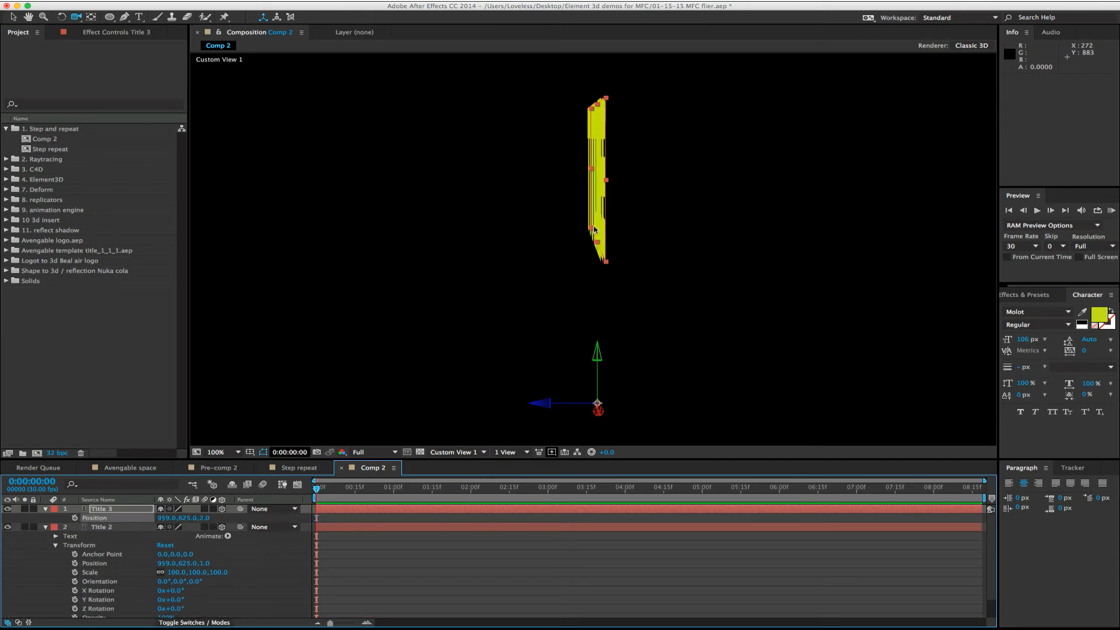
- Duplicate the Title 3 layer and set the new copy's Z position to 4
{"action": "left_click", "coordinate": [101, 510]}
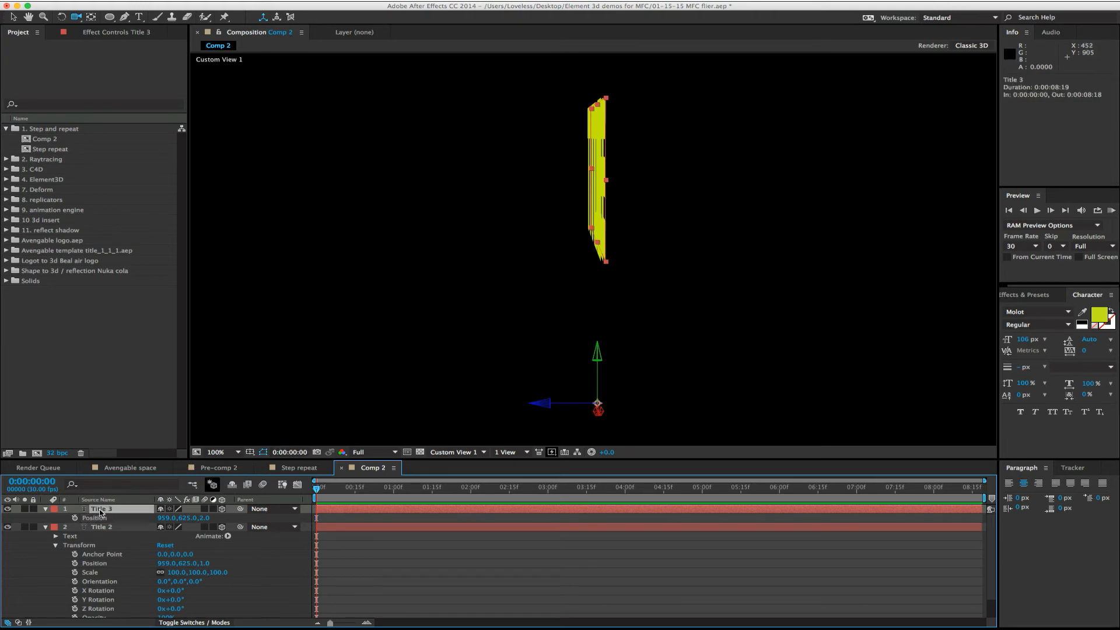
{"action": "key", "text": "super+d"}
{"action": "key", "text": "p"}
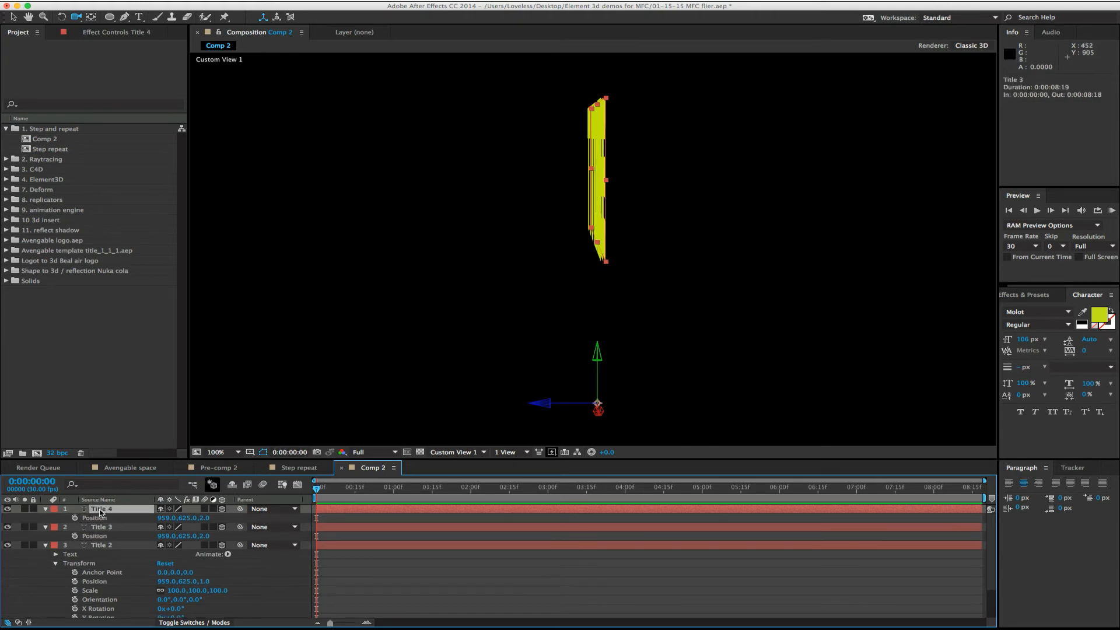
{"action": "left_click", "coordinate": [202, 518]}
{"action": "type", "text": "4"}
{"action": "key", "text": "Return"}
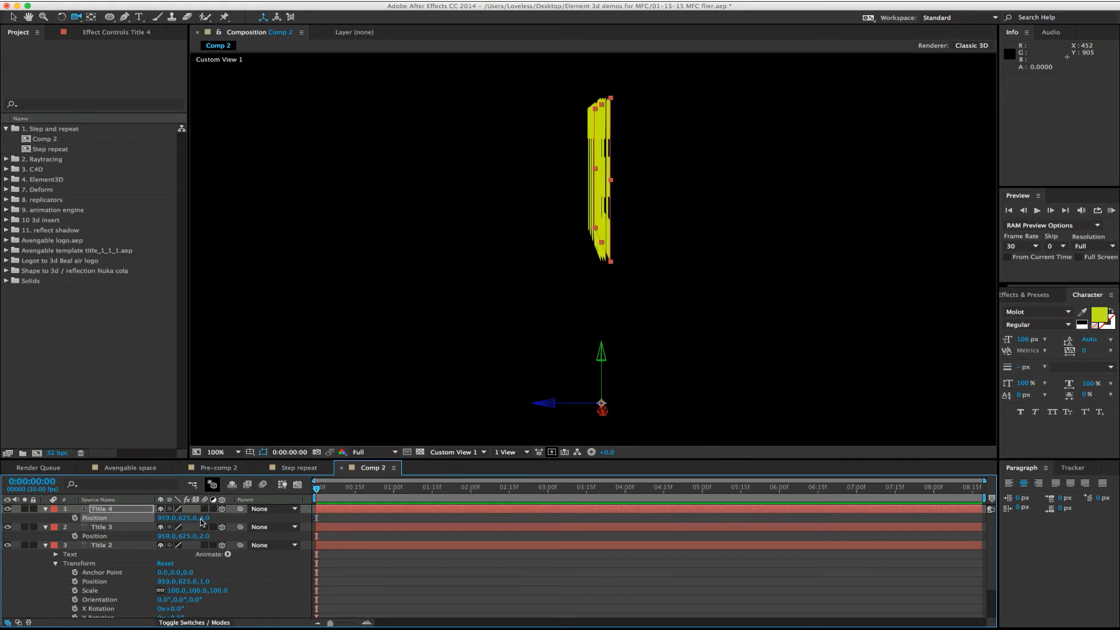
- Duplicate the Title 4 layer and set the new copy's Z position to 5
{"action": "left_click", "coordinate": [116, 509]}
{"action": "key", "text": "super+d"}
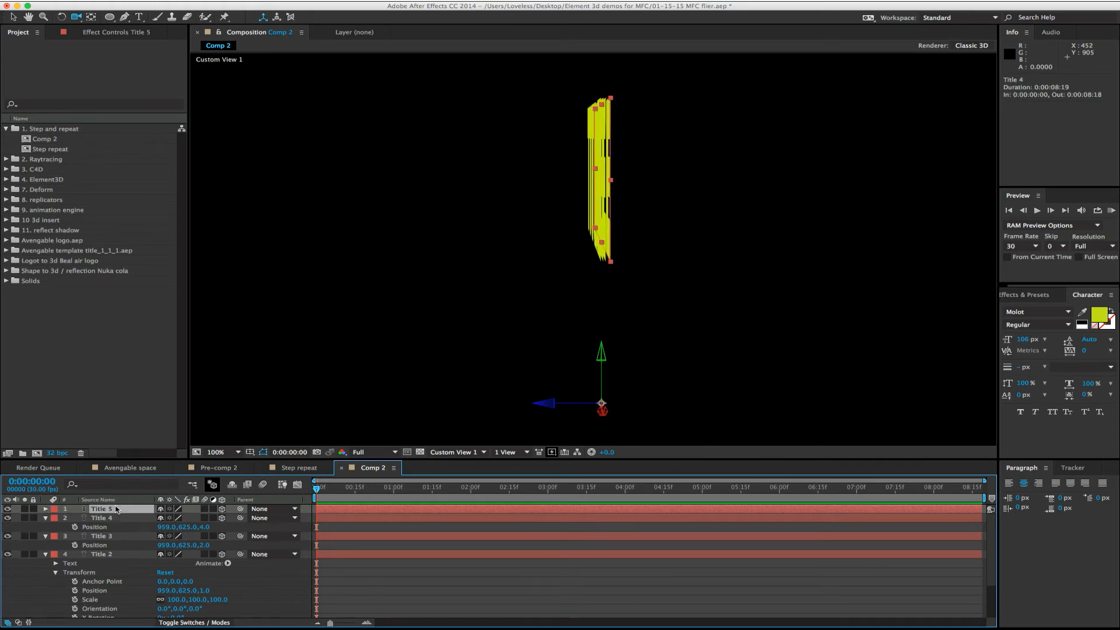
{"action": "key", "text": "Return"}
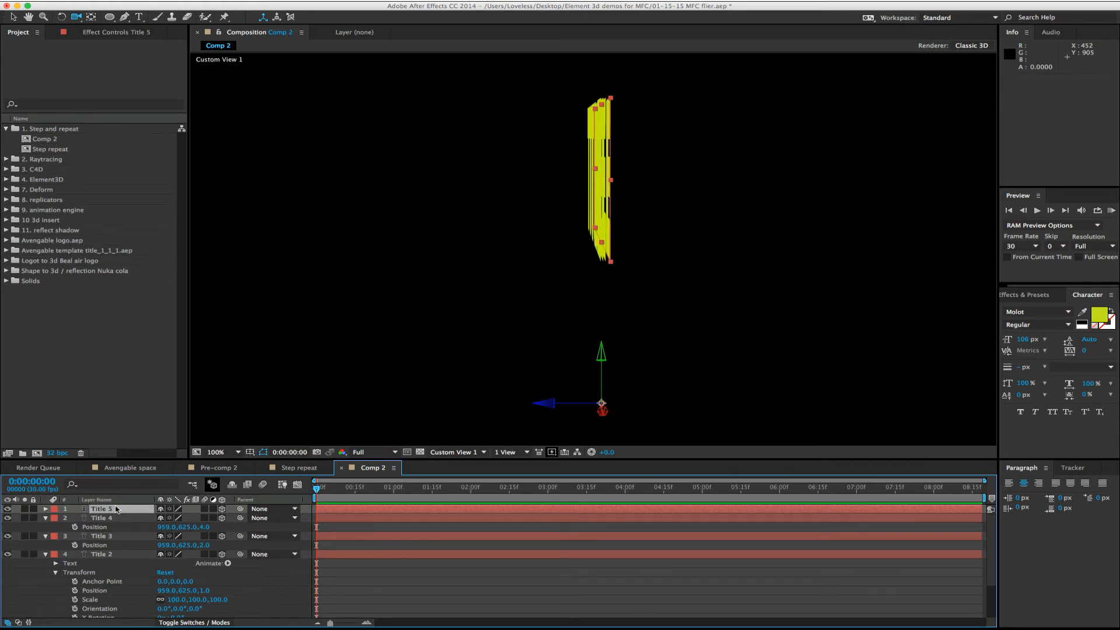
{"action": "key", "text": "p"}
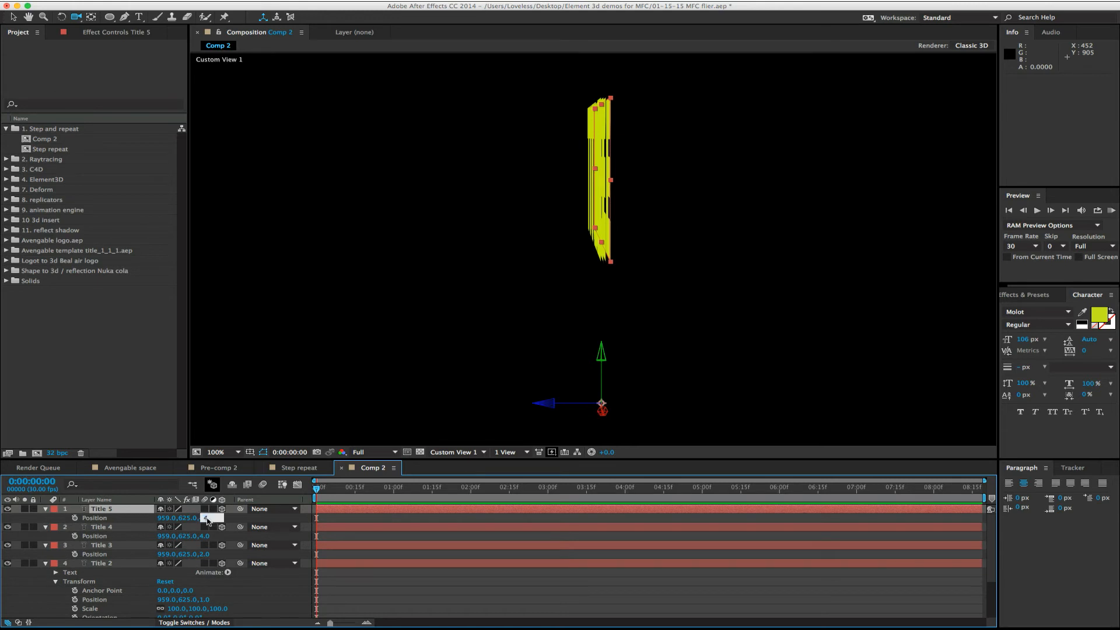
{"action": "left_click_drag", "start_coordinate": [207, 520], "coordinate": [211, 520]}
- Orbit to an angled view of the stacked titles to examine their depth, then try moving the original Title layer and undo it
{"action": "left_click_drag", "start_coordinate": [504, 286], "coordinate": [606, 310]}
{"action": "key", "text": "v"}
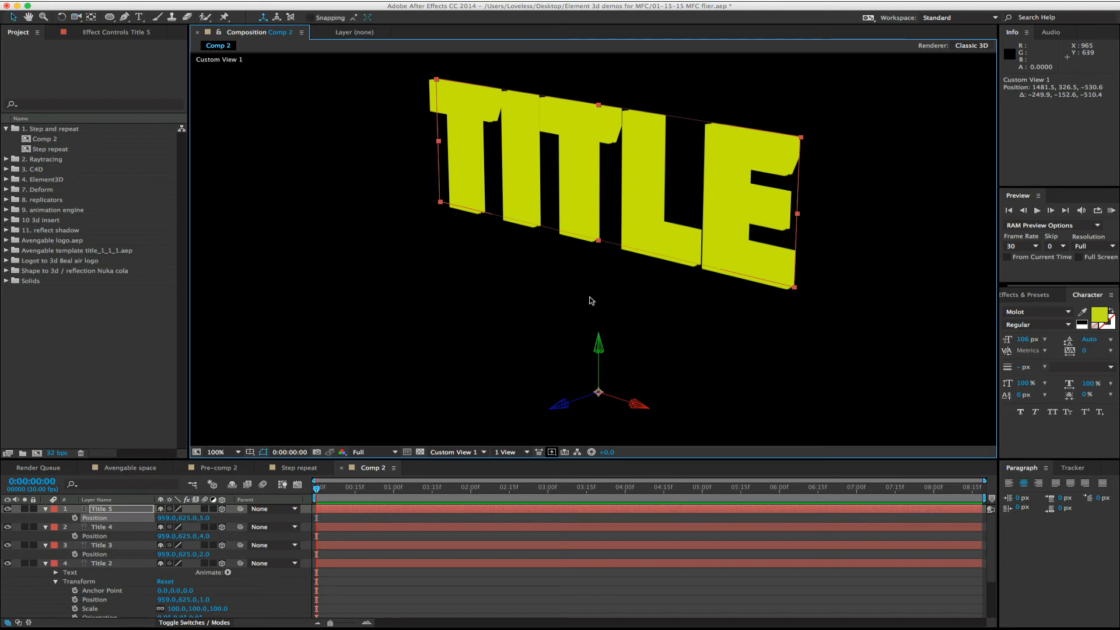
{"action": "left_click", "coordinate": [541, 285]}
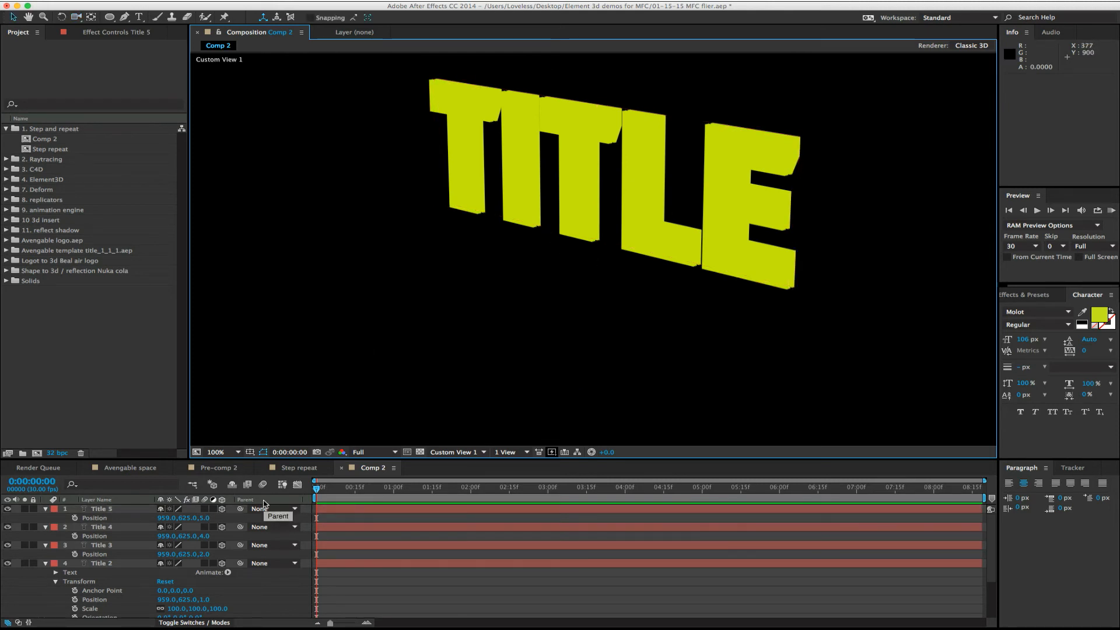
{"action": "left_click_drag", "start_coordinate": [613, 193], "coordinate": [606, 200]}
{"action": "key", "text": "super+z"}
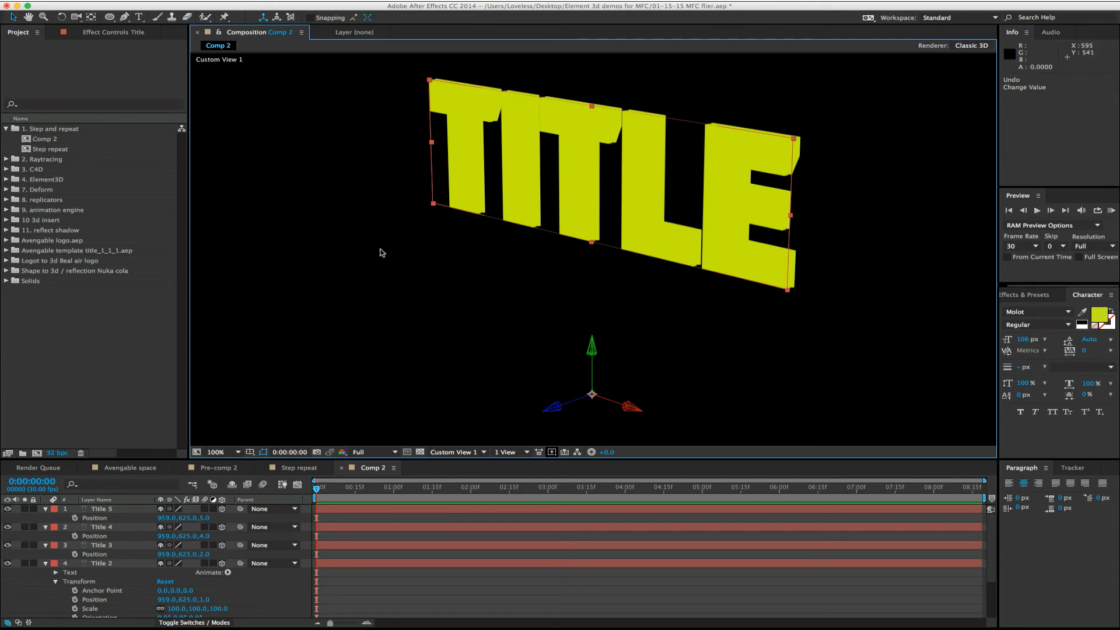
- Close the Comp 2 composition to return to the Step repeat composition
{"action": "left_click", "coordinate": [105, 509]}
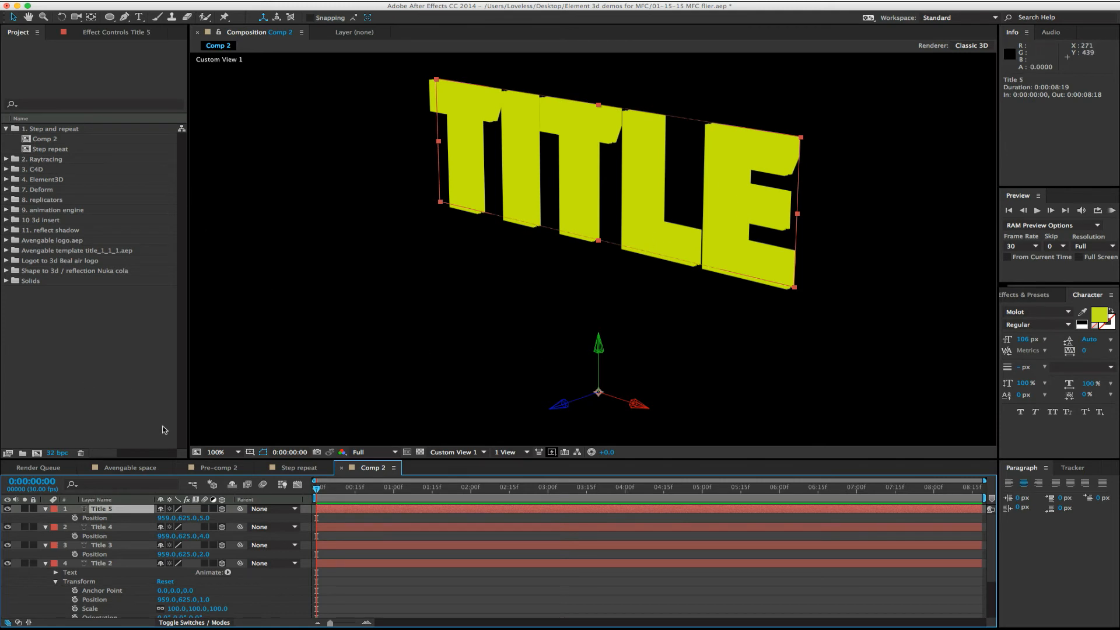
{"action": "left_click", "coordinate": [342, 468]}
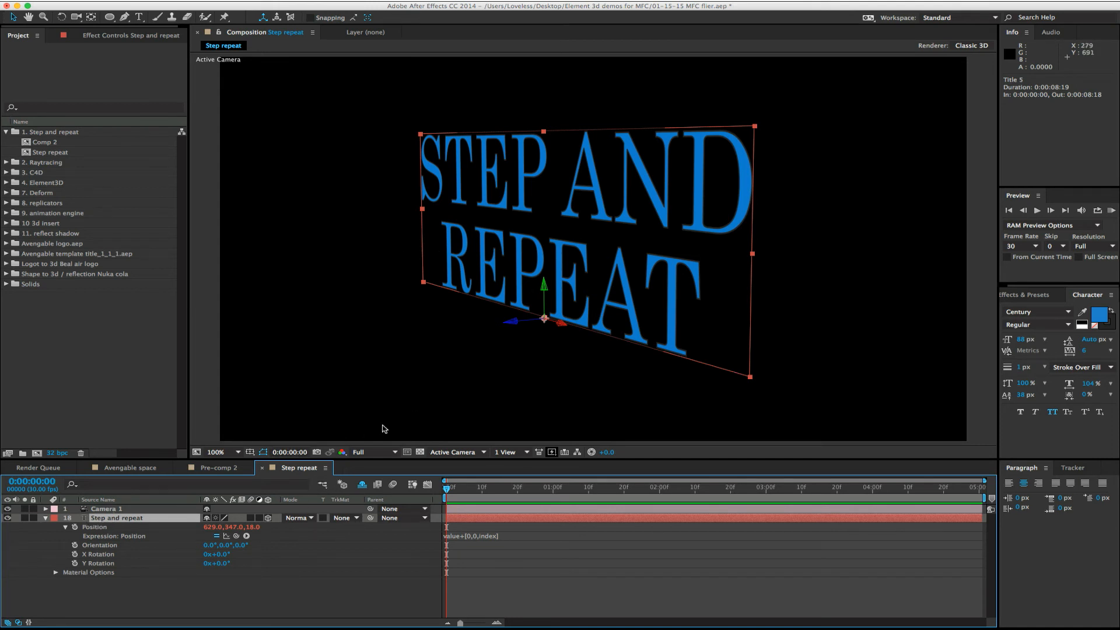
- Orbit Camera 1 to a more frontal view of the single title and examine the Step and repeat layer's index number and Position expression
{"action": "key", "text": "c"}
{"action": "left_click", "coordinate": [112, 513]}
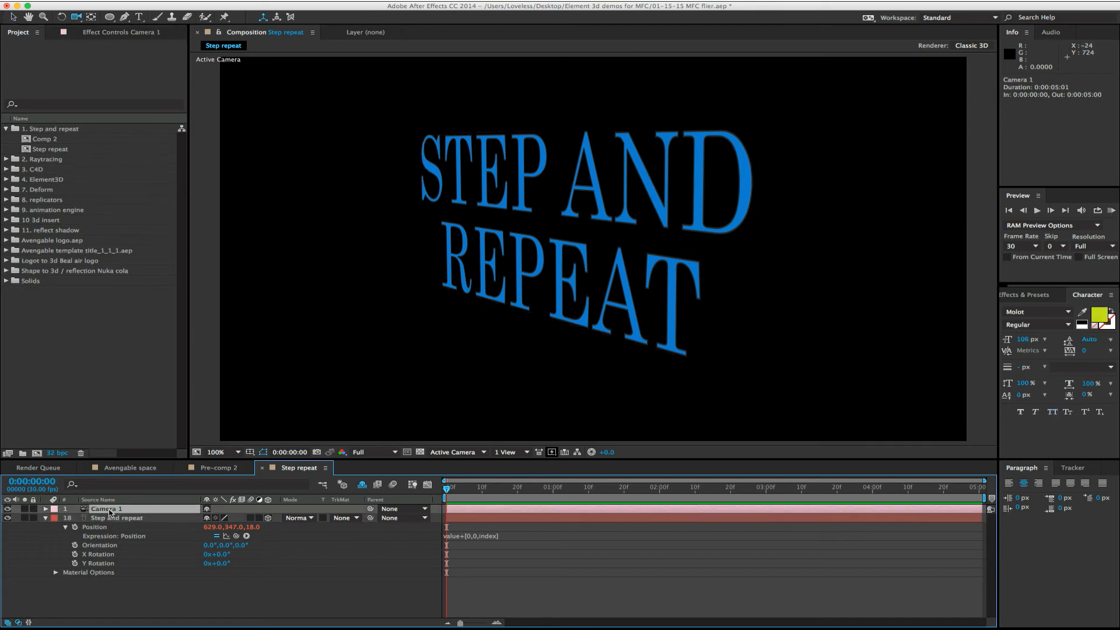
{"action": "left_click_drag", "start_coordinate": [417, 317], "coordinate": [394, 323]}
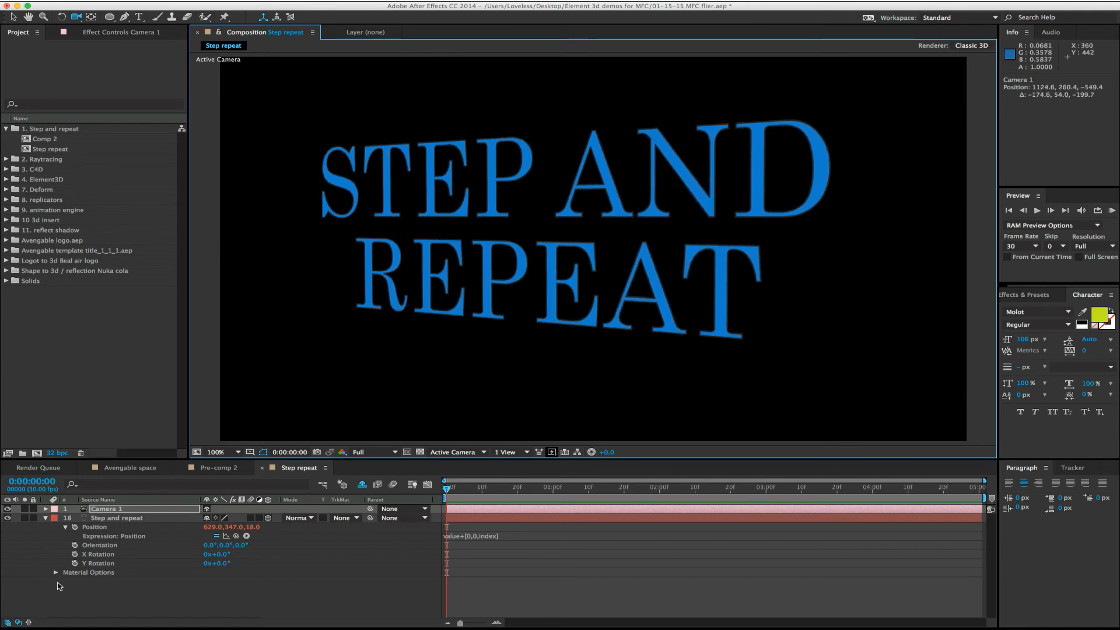
{"action": "left_click", "coordinate": [95, 527]}
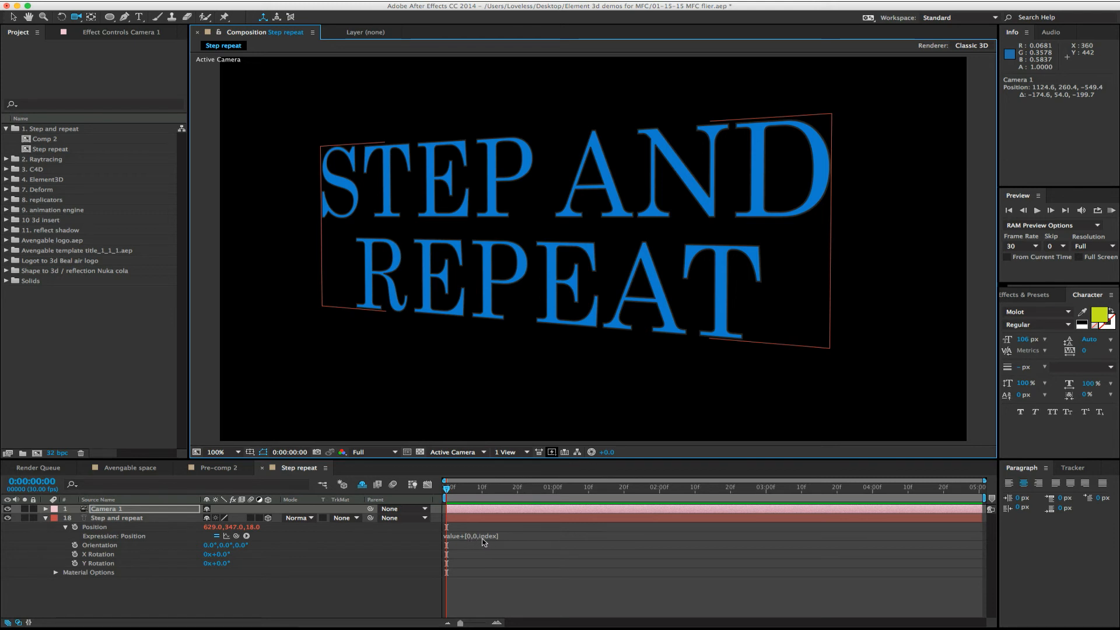
{"action": "left_click", "coordinate": [69, 510]}
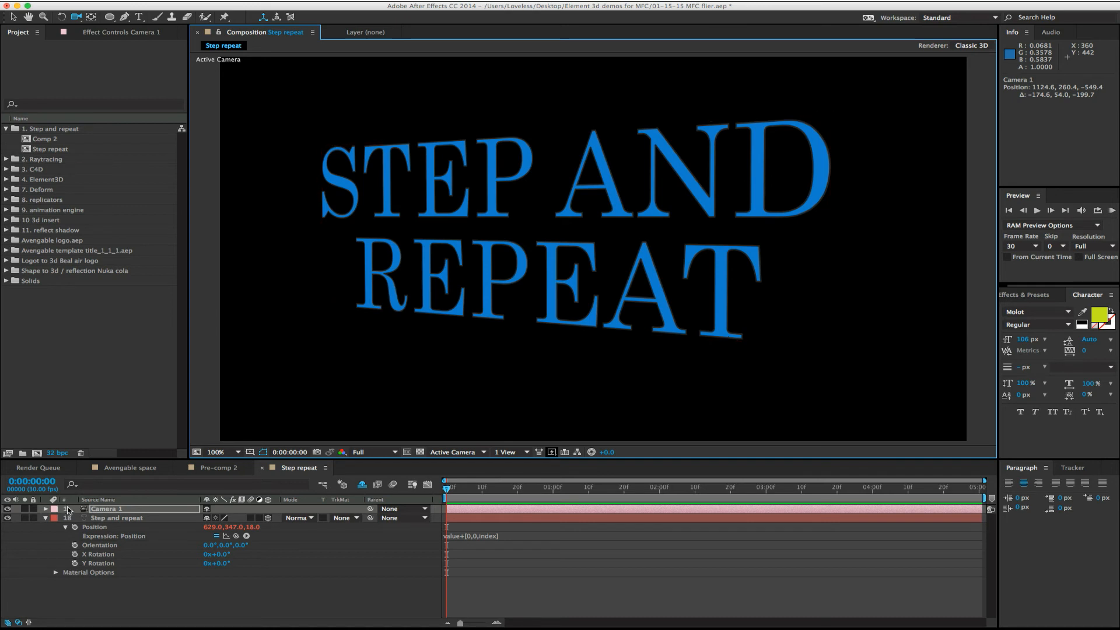
{"action": "left_click", "coordinate": [67, 520]}
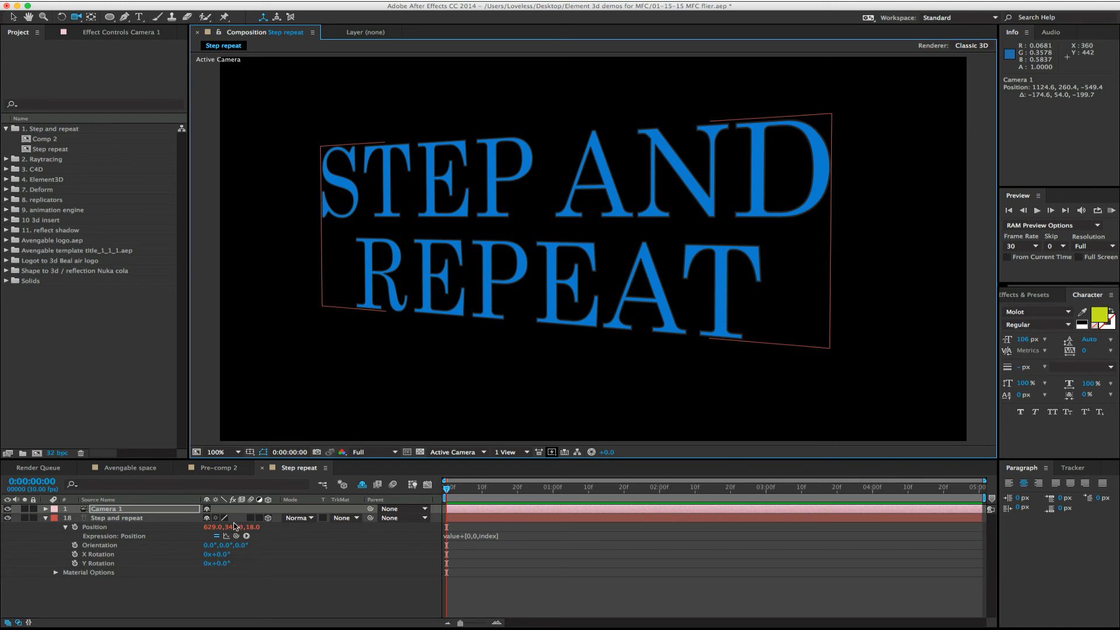
- Reveal the hidden shy duplicates in the Step repeat timeline and turn on the visibility of layers Step and repeat 2 through 17
{"action": "left_click", "coordinate": [363, 484]}
{"action": "left_click", "coordinate": [363, 484]}
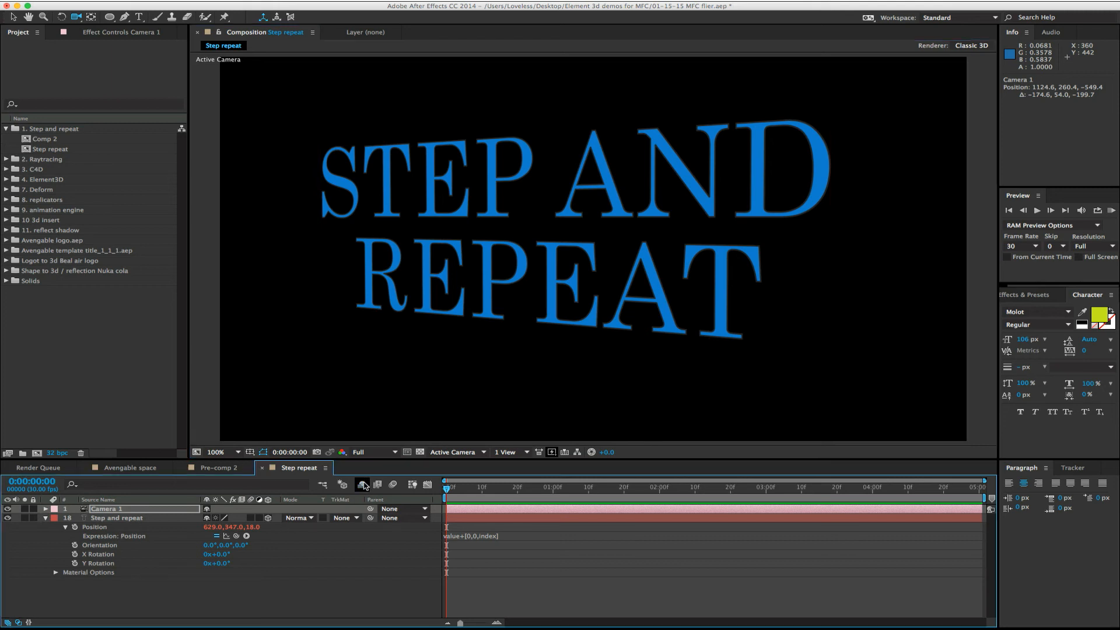
{"action": "scroll", "coordinate": [82, 558], "scroll_direction": "down", "scroll_amount": 3}
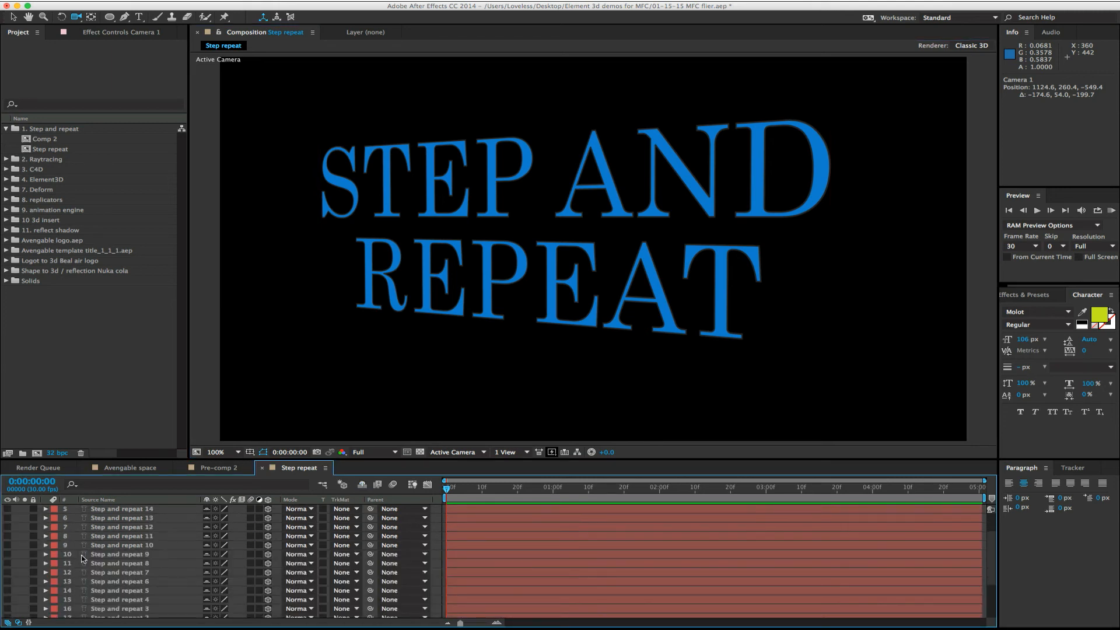
{"action": "left_click", "coordinate": [74, 589]}
{"action": "left_click", "coordinate": [47, 581]}
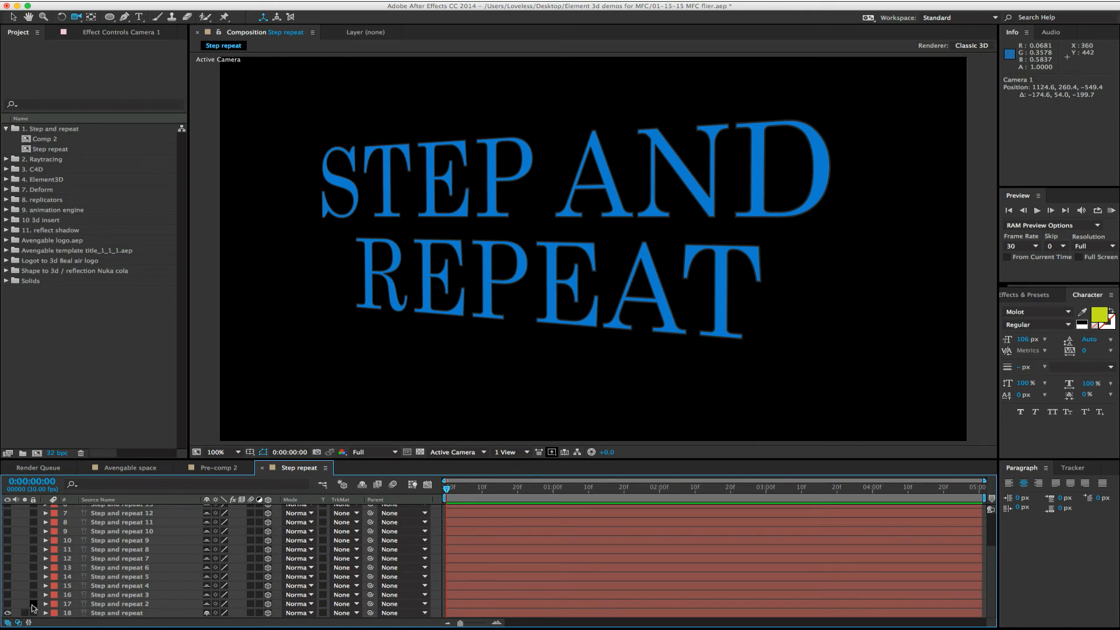
{"action": "left_click_drag", "start_coordinate": [8, 603], "coordinate": [10, 518]}
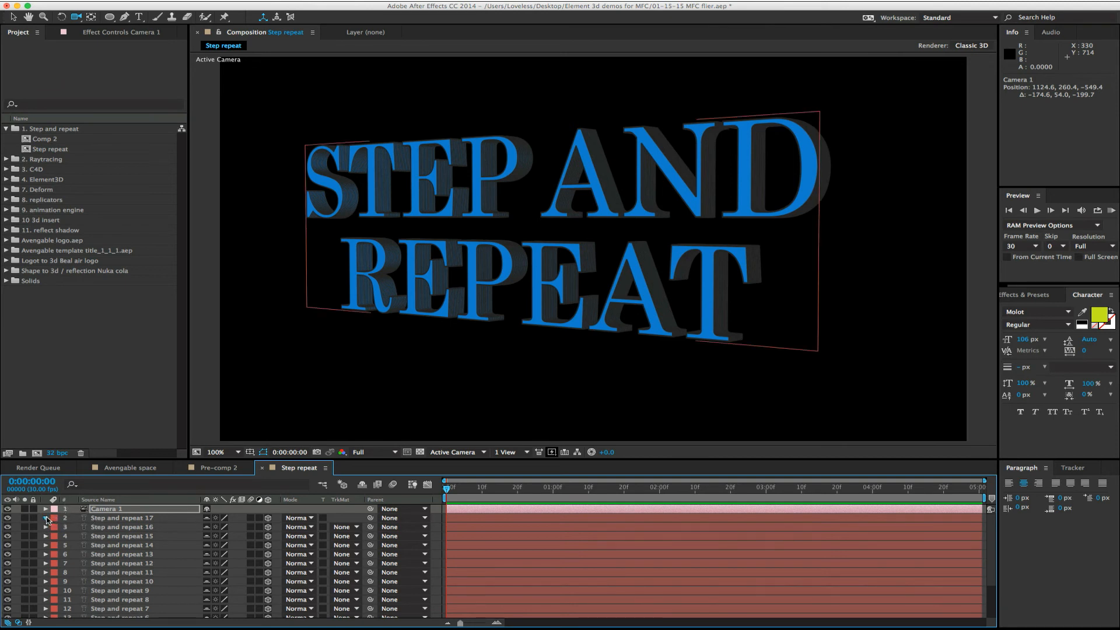
- Examine the Position value and expression of the Step and repeat 17 layer, then collapse it and review the layer index numbers
{"action": "left_click", "coordinate": [46, 519]}
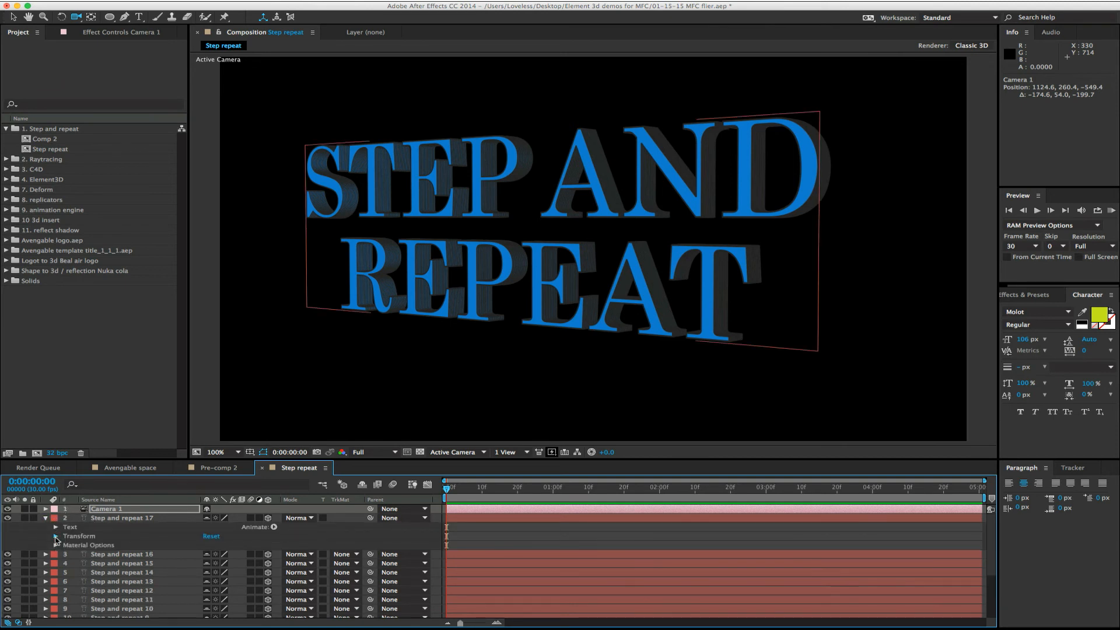
{"action": "left_click", "coordinate": [56, 536]}
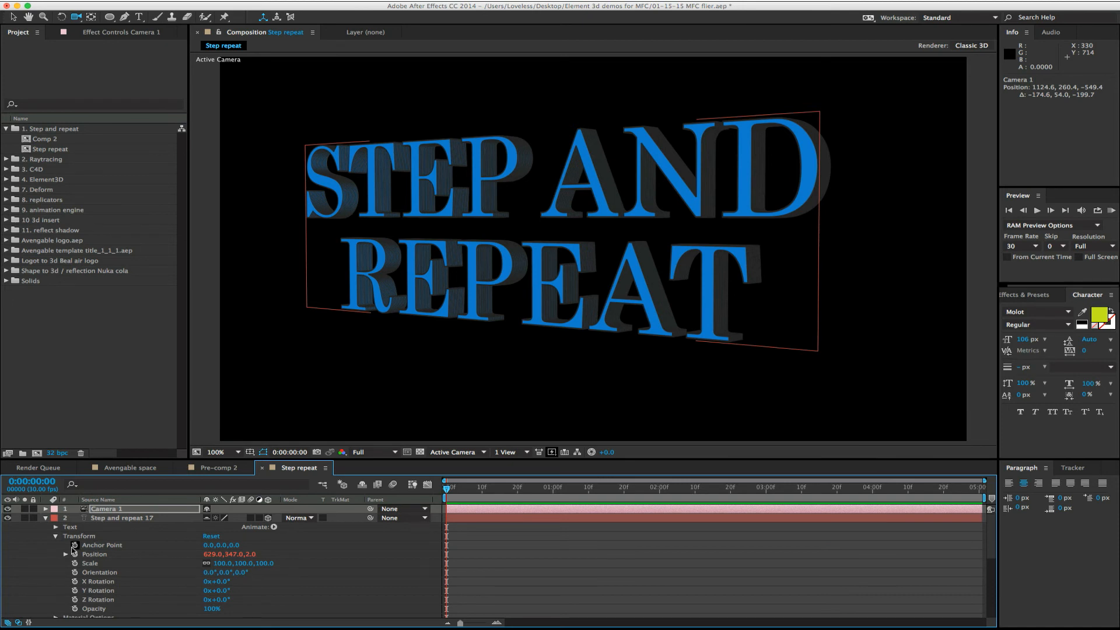
{"action": "left_click", "coordinate": [66, 555]}
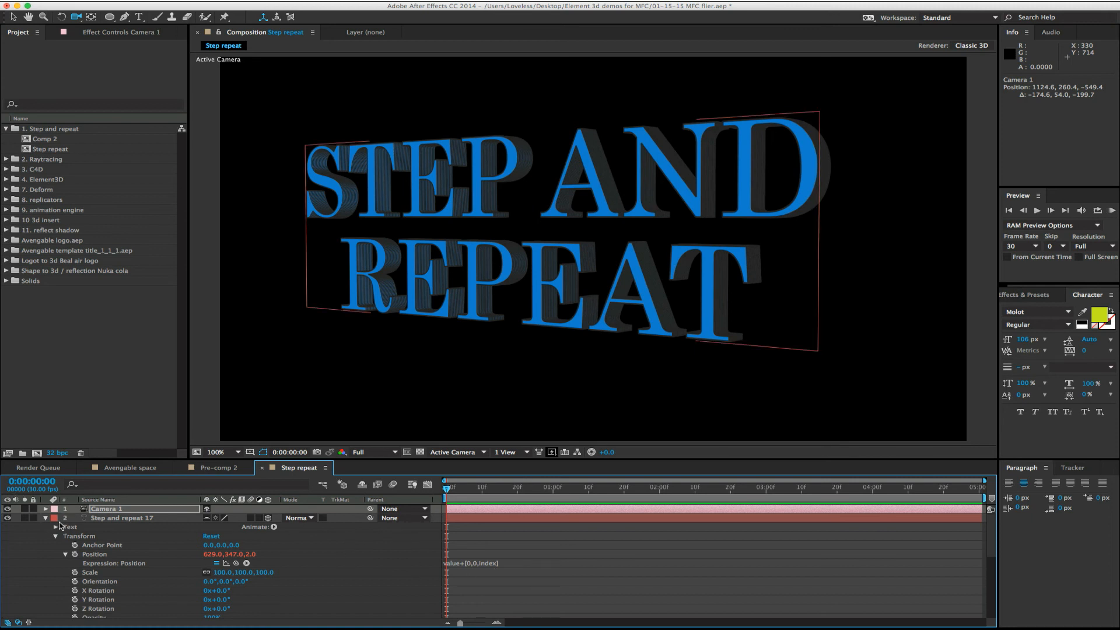
{"action": "left_click", "coordinate": [46, 522]}
{"action": "left_click", "coordinate": [45, 518]}
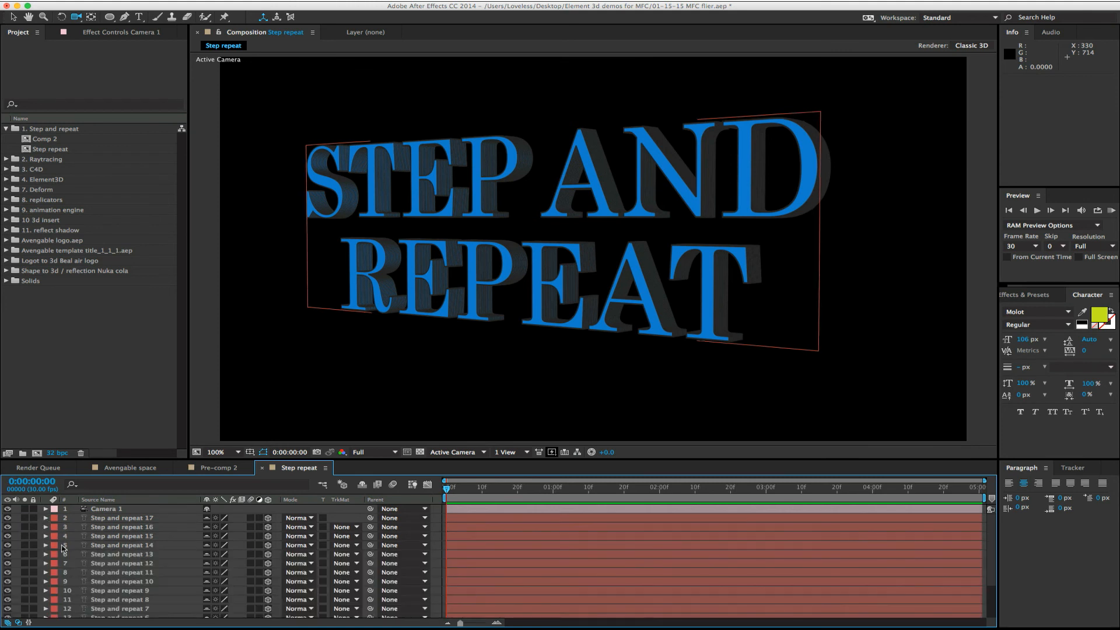
{"action": "scroll", "coordinate": [63, 583], "scroll_direction": "down", "scroll_amount": 3}
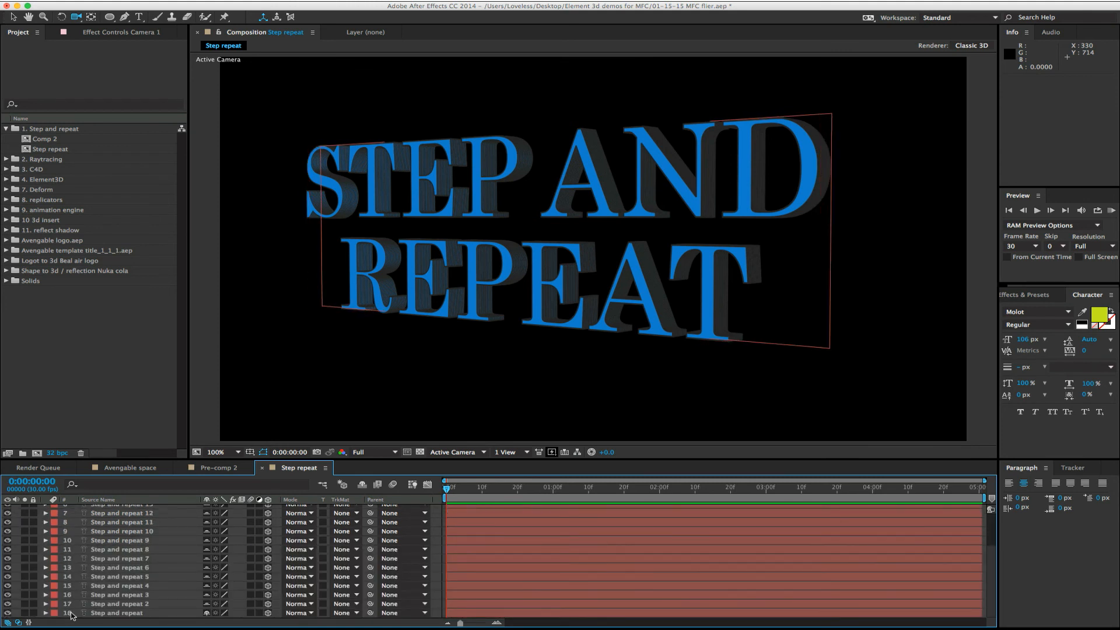
{"action": "scroll", "coordinate": [78, 523], "scroll_direction": "up", "scroll_amount": 3}
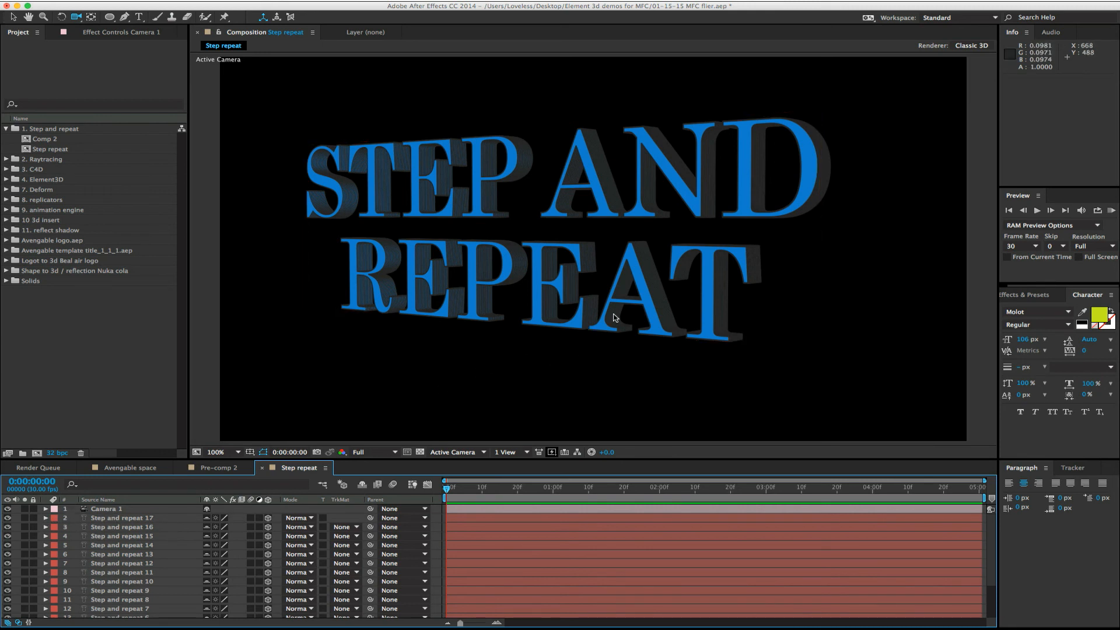
- Orbit Camera 1 around the stacked title to a steep side angle and move in close to examine the gaps between layers
{"action": "left_click_drag", "start_coordinate": [612, 313], "coordinate": [517, 305]}
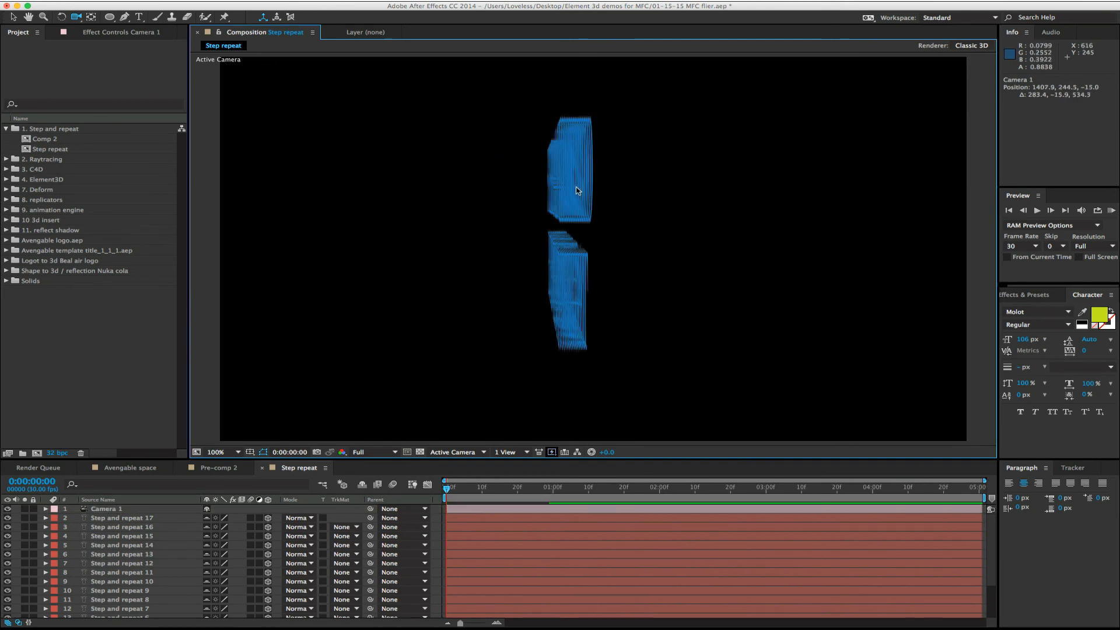
{"action": "left_click_drag", "start_coordinate": [533, 231], "coordinate": [570, 239]}
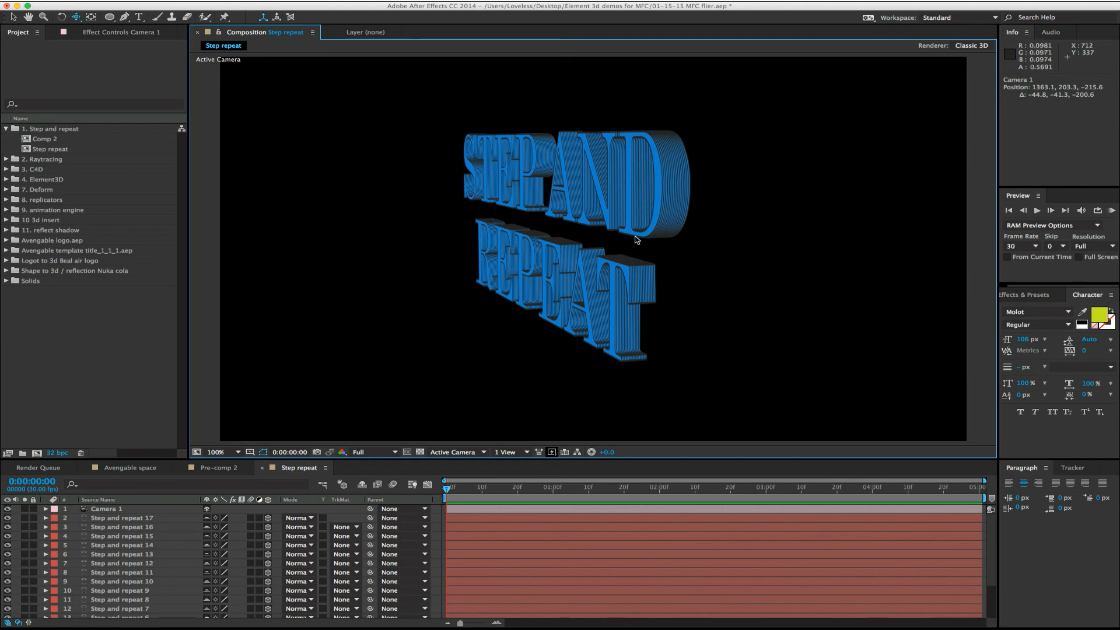
{"action": "left_click_drag", "start_coordinate": [635, 236], "coordinate": [615, 25]}
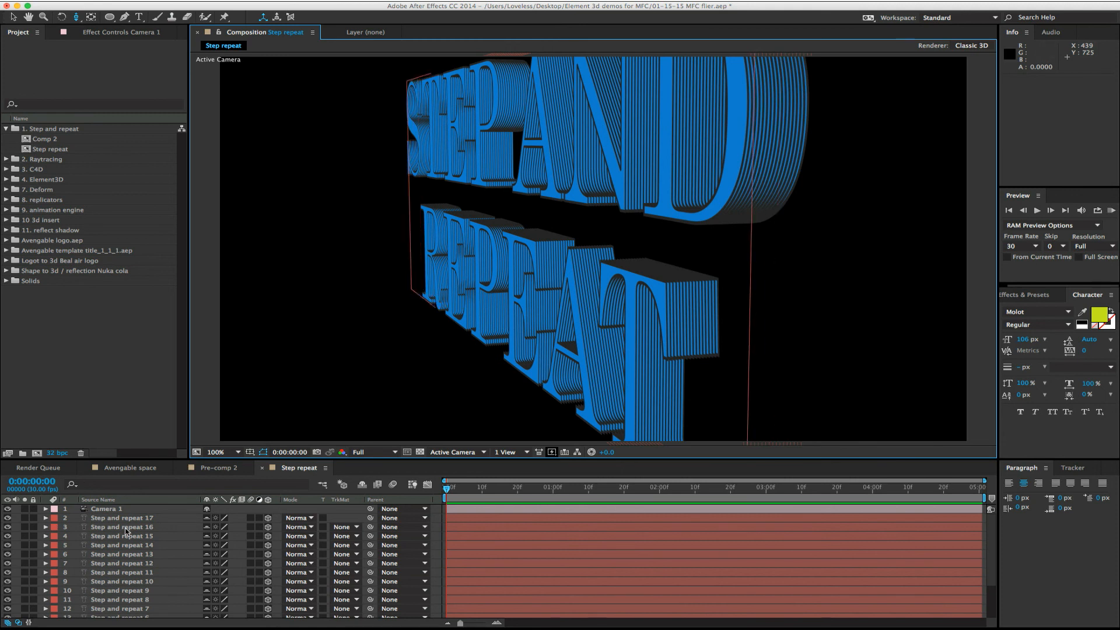
- Select the Step and repeat 17 layer
{"action": "left_click", "coordinate": [127, 518]}
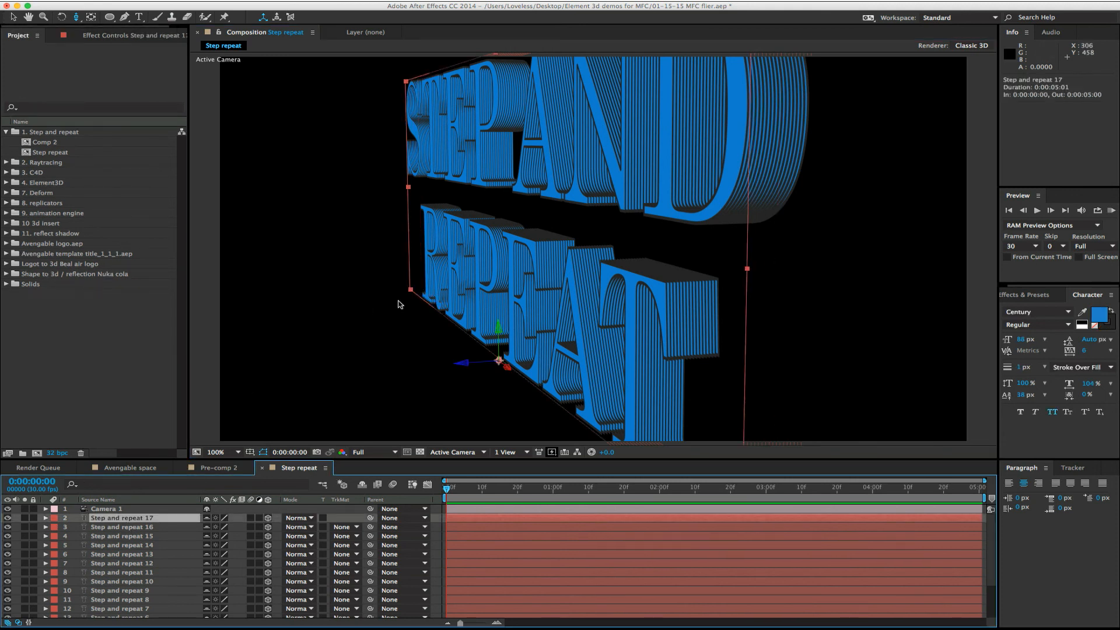